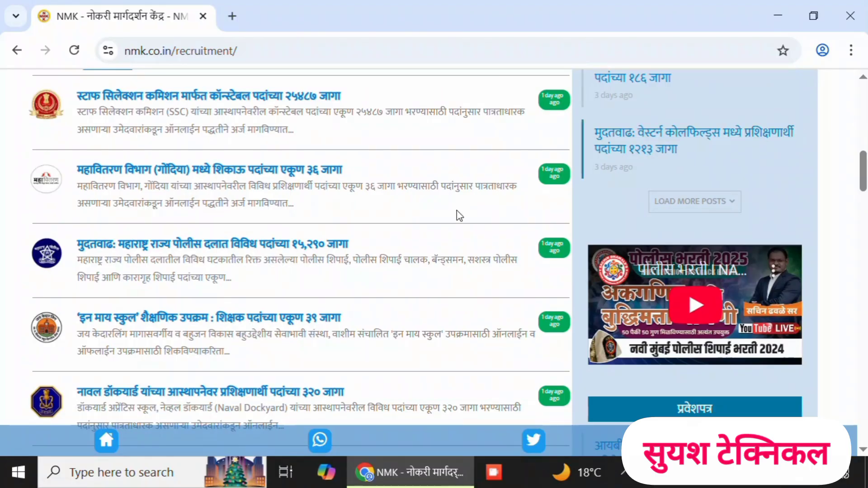
- Open the Maharashtra State Police recruitment post for 15,290 positions, follow its online application link and dismiss the translation prompt
left_click(307, 250)
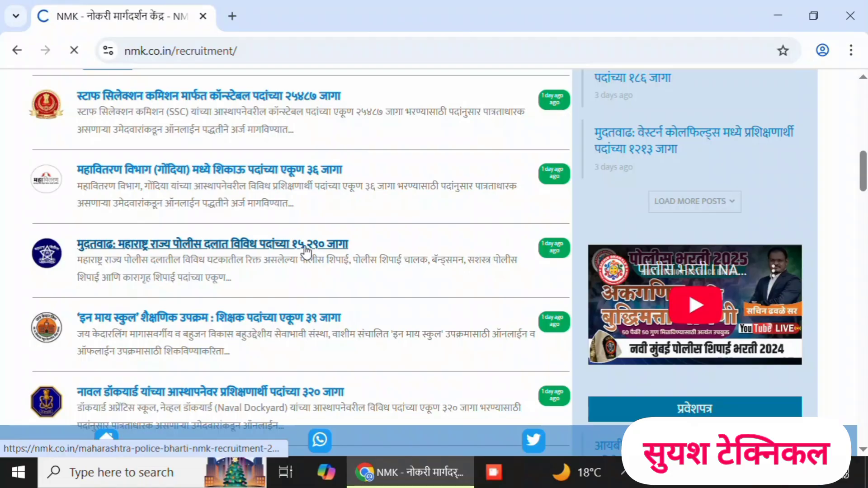
scroll(434, 262, "down", 14)
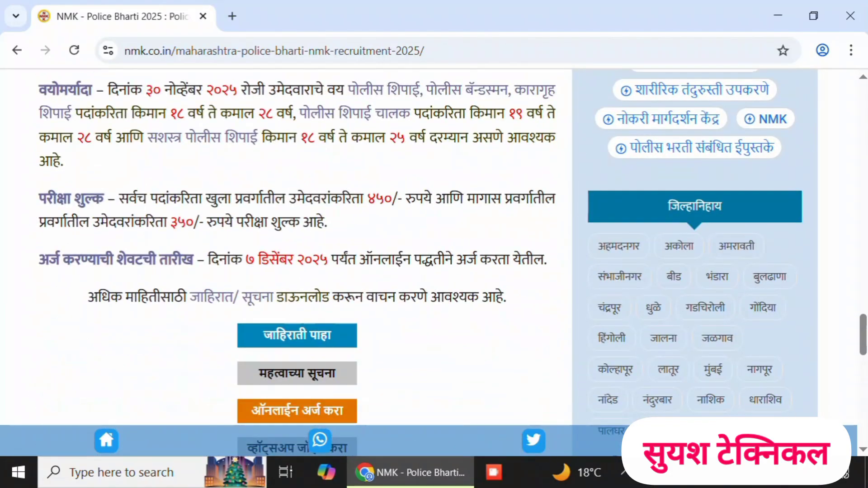
scroll(435, 262, "down", 2)
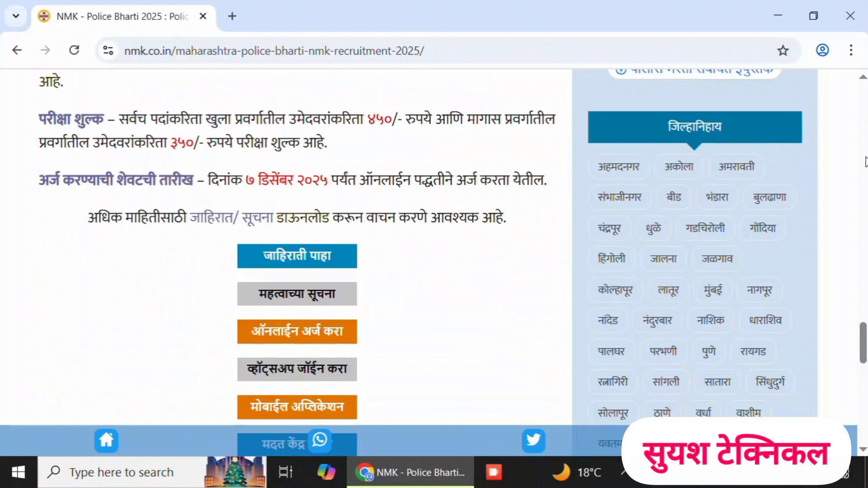
left_click(284, 336)
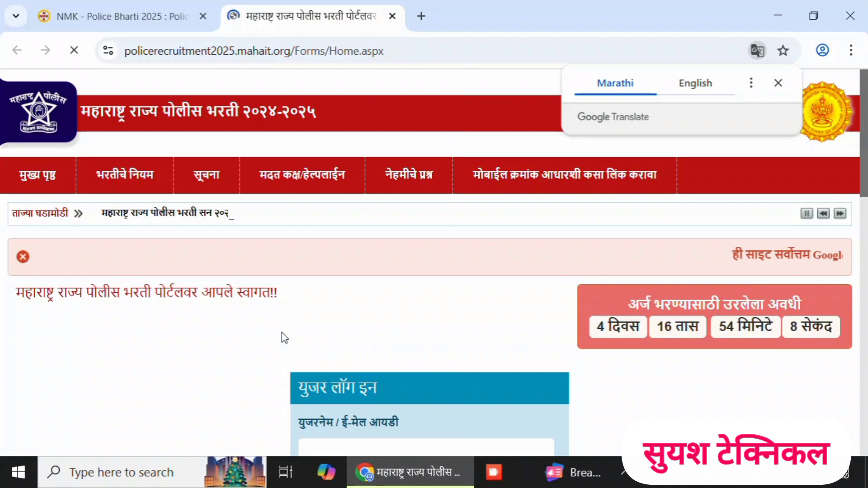
left_click(778, 84)
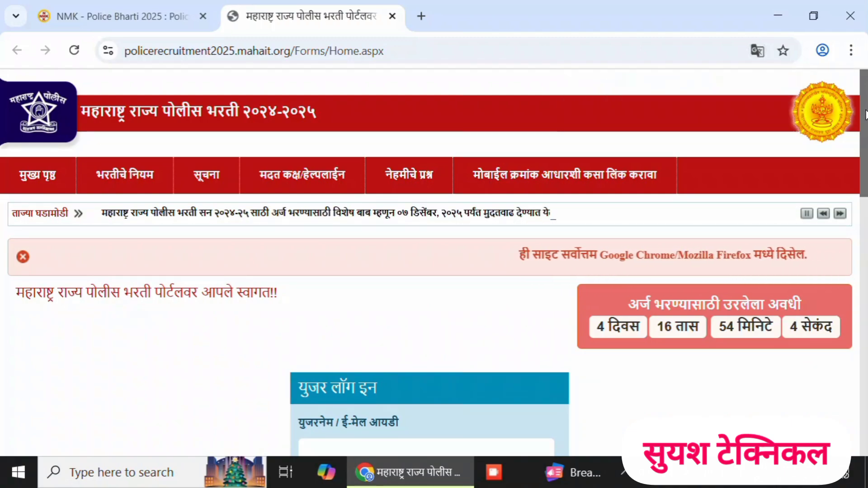
- Open the new candidate registration form from the police recruitment portal's home page
scroll(865, 114, "down", 4)
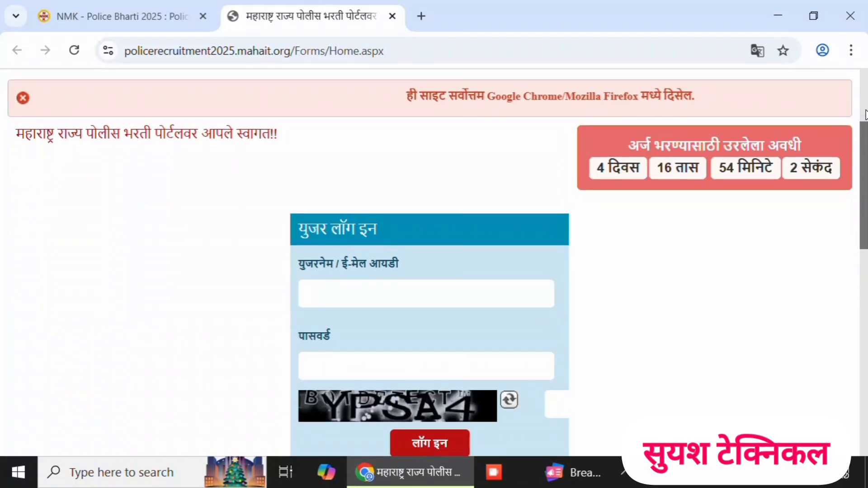
scroll(865, 114, "down", 3)
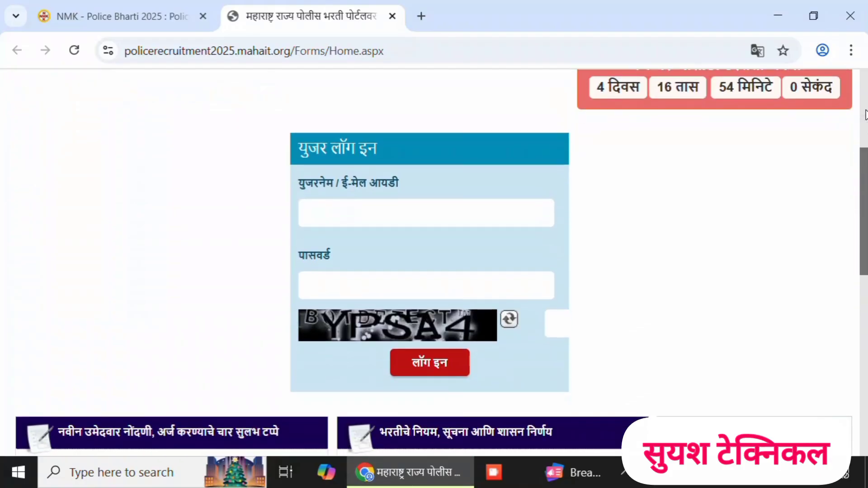
scroll(865, 114, "down", 3)
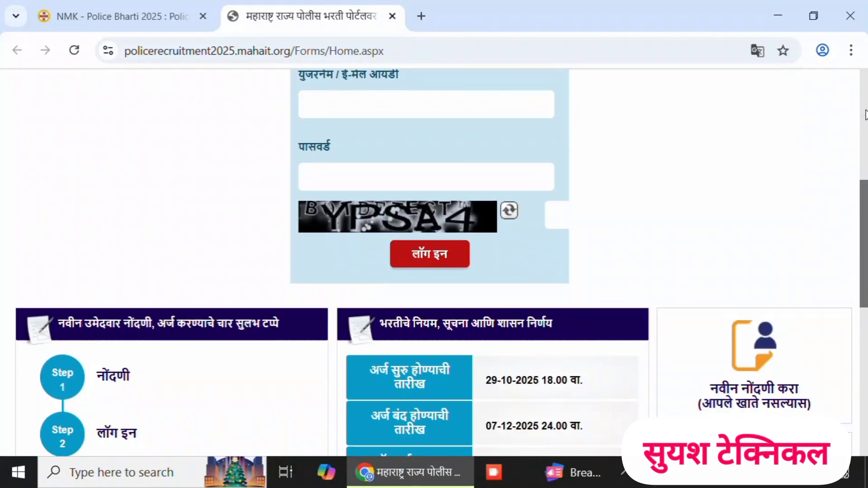
left_click(756, 267)
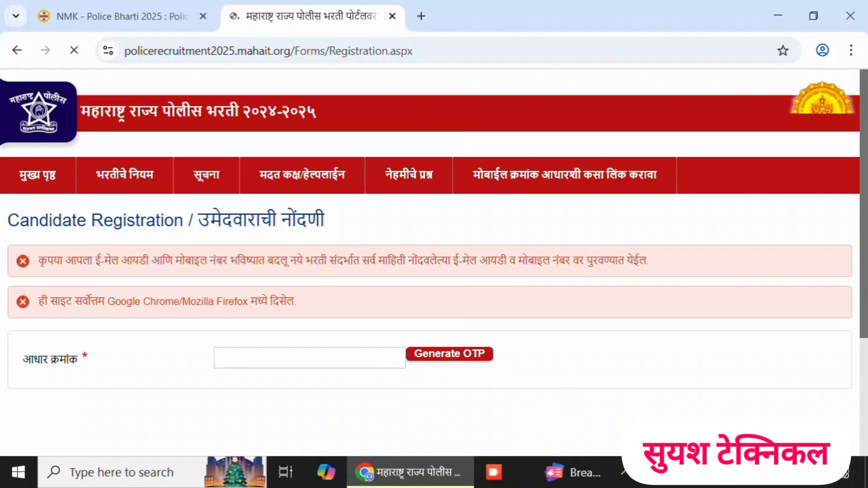
- Fill in the candidate's Aadhaar number on the registration form
left_click_drag(867, 215, 867, 226)
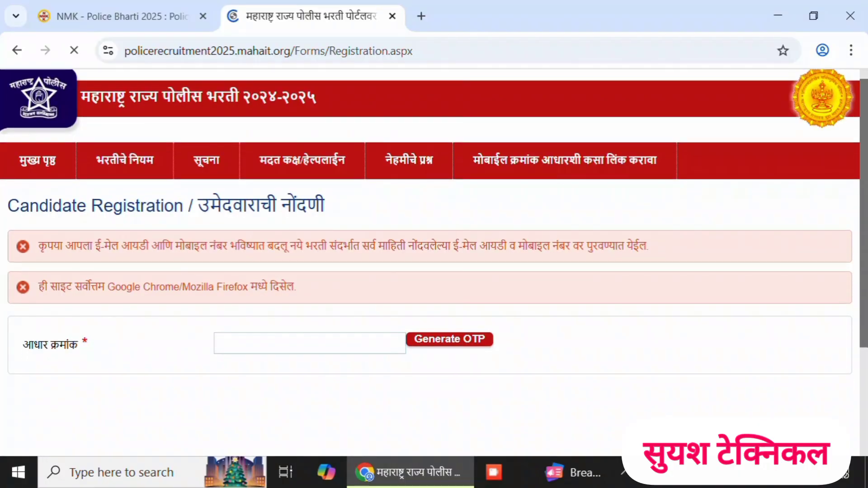
left_click(287, 351)
key("ctrl+v")
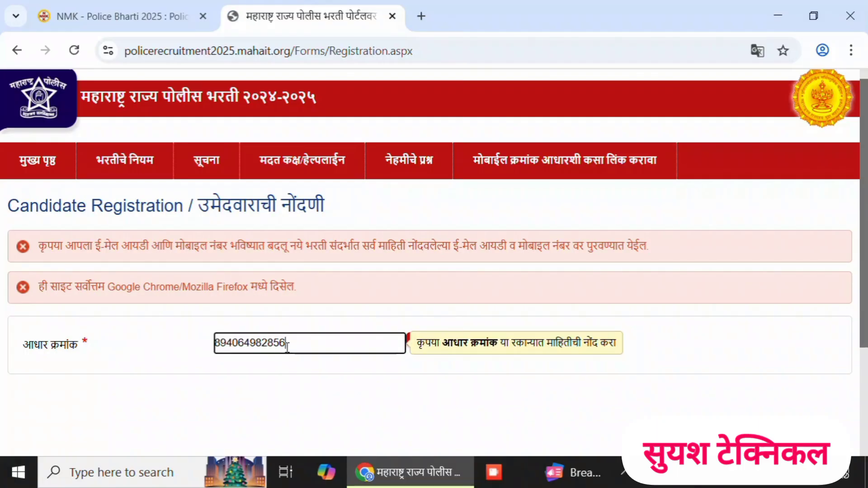
left_click(472, 394)
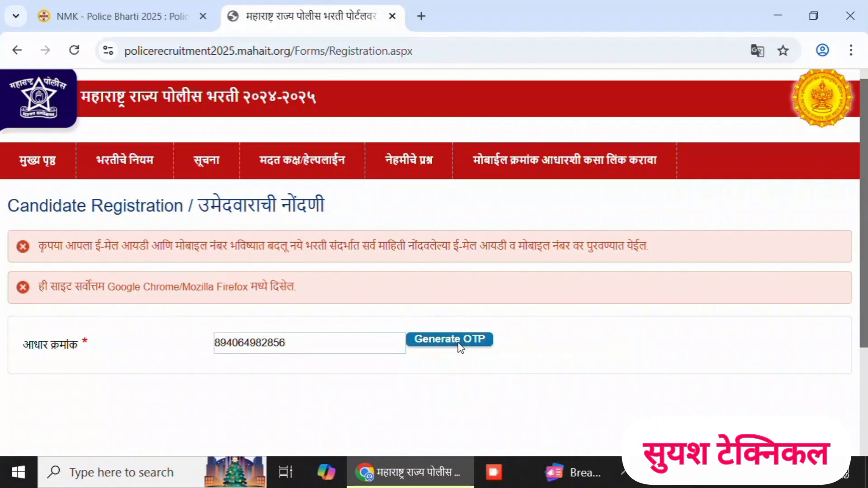
- Generate the Aadhaar OTP, enter the received code and verify it, acknowledging both messages
left_click(459, 345)
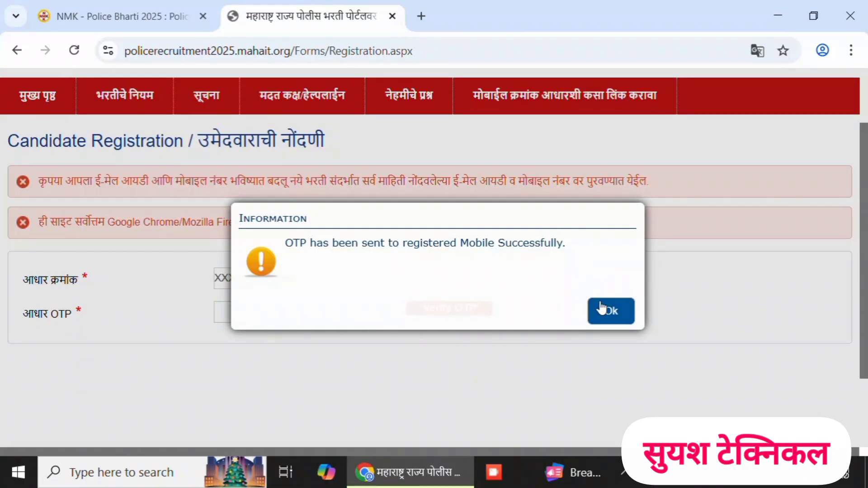
left_click(611, 312)
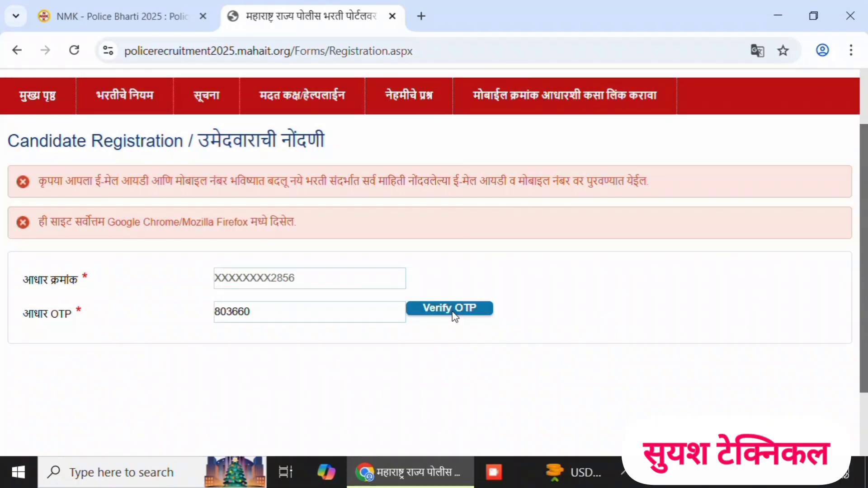
left_click(453, 309)
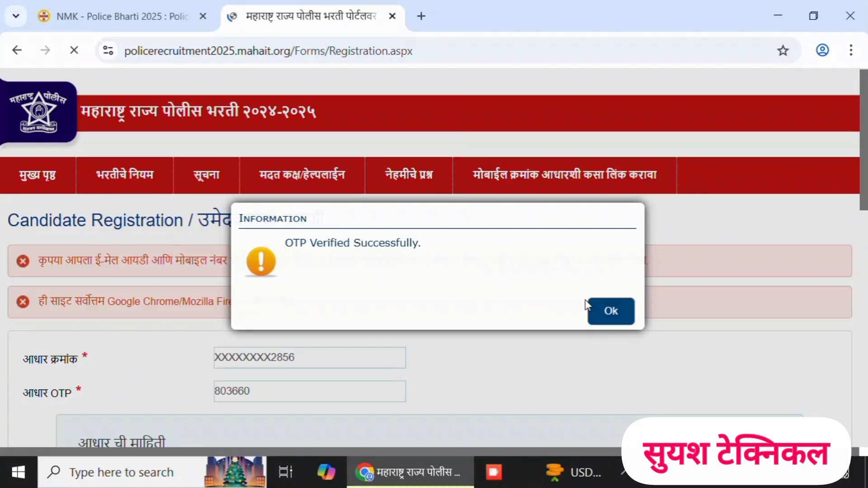
left_click(609, 311)
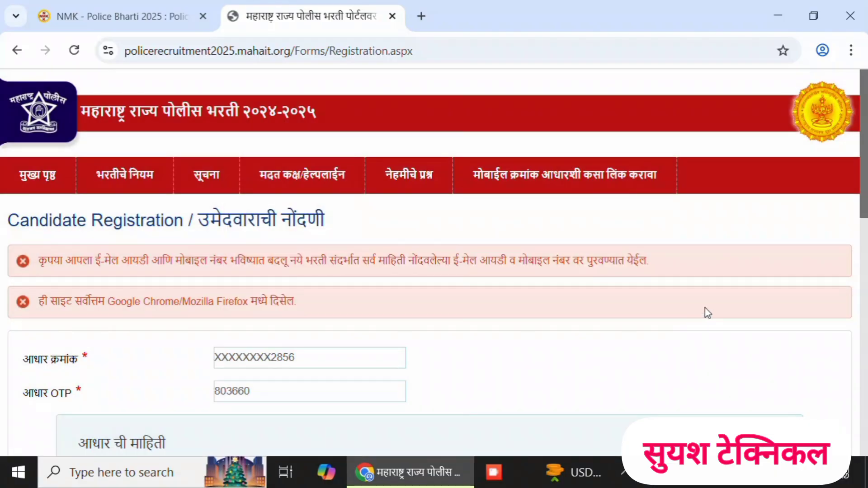
- Fill in the candidate's username e-mail and enter the chosen account password in both the password and confirmation fields
left_click_drag(863, 185, 862, 257)
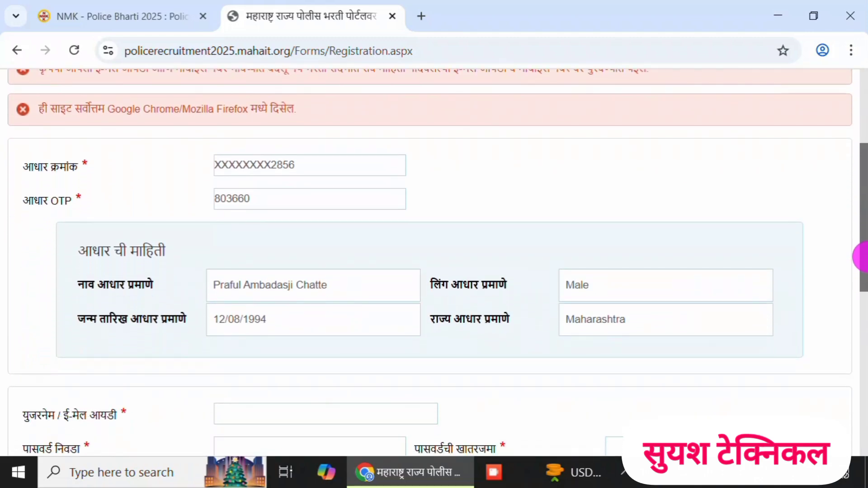
left_click_drag(862, 256, 863, 262)
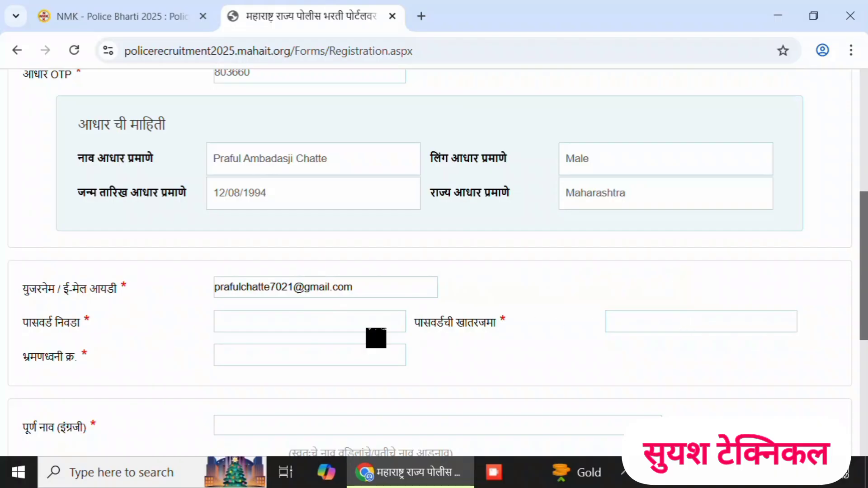
left_click(279, 323)
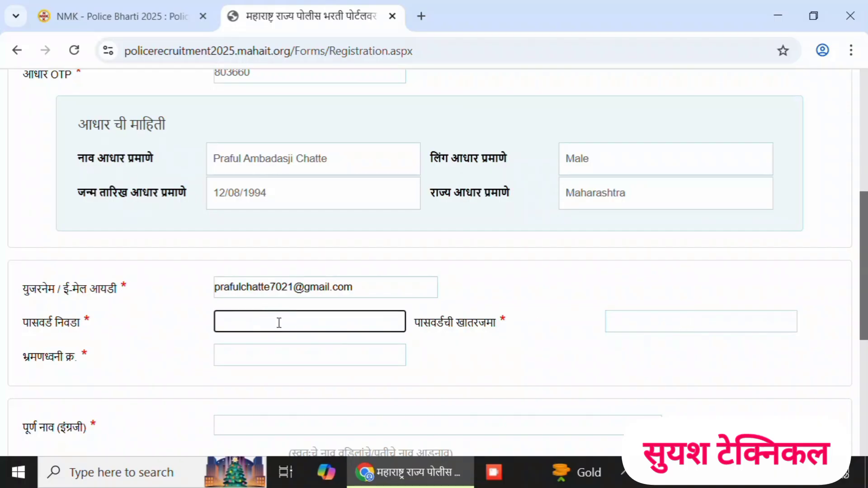
left_click(648, 327)
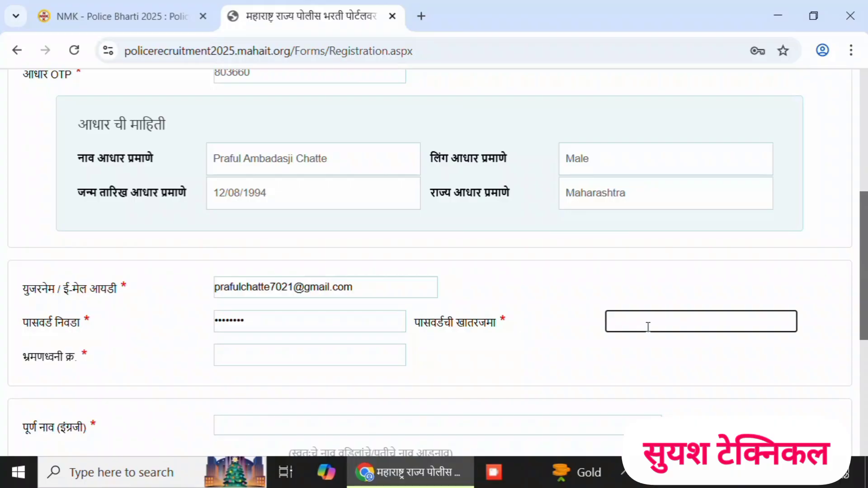
- Enter the candidate's mobile number in the account details section
scroll(452, 317, "down", 2)
left_click(279, 290)
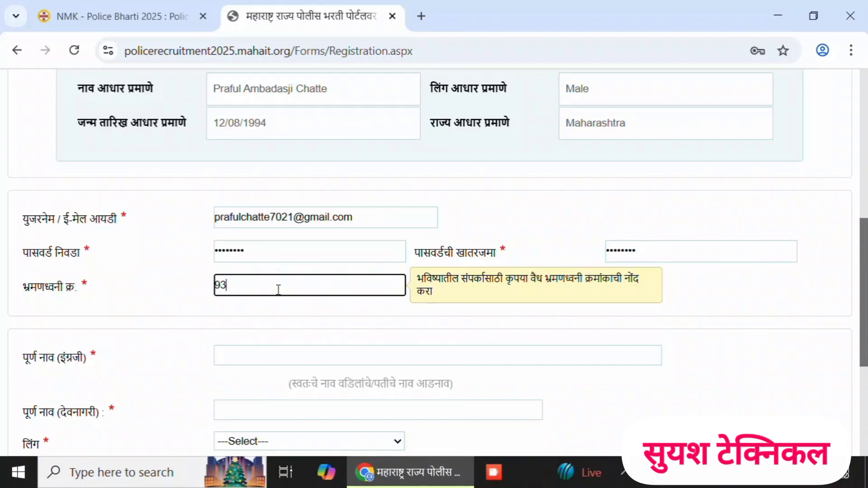
- Enter the candidate's full name in English capital letters
left_click_drag(863, 294, 862, 320)
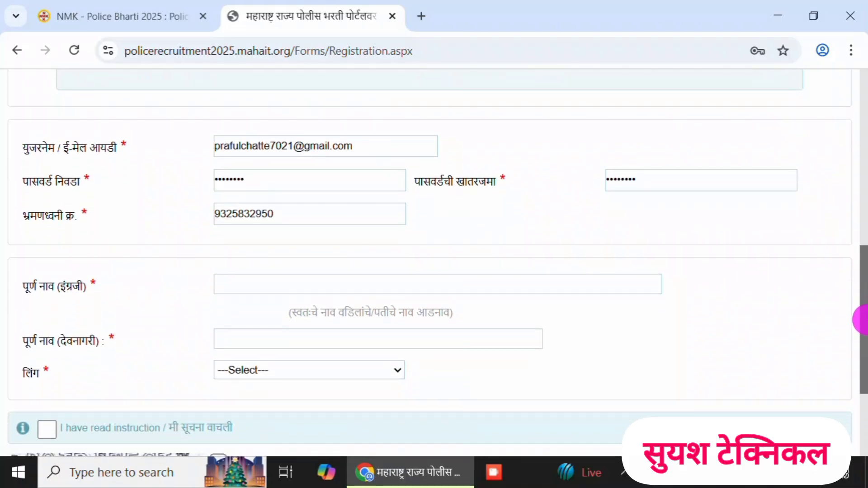
left_click(339, 281)
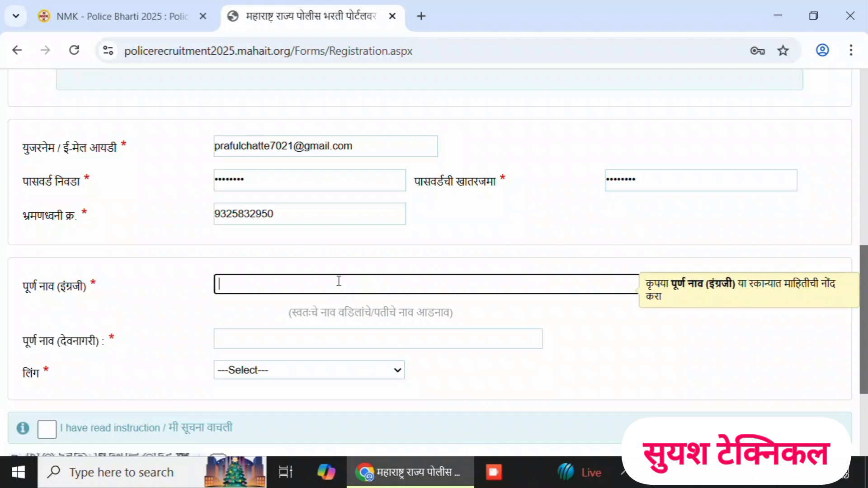
left_click(338, 281)
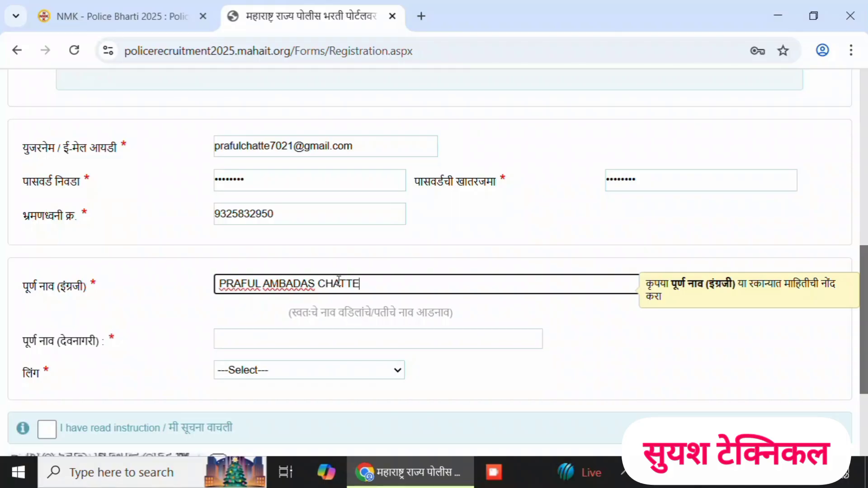
left_click(470, 315)
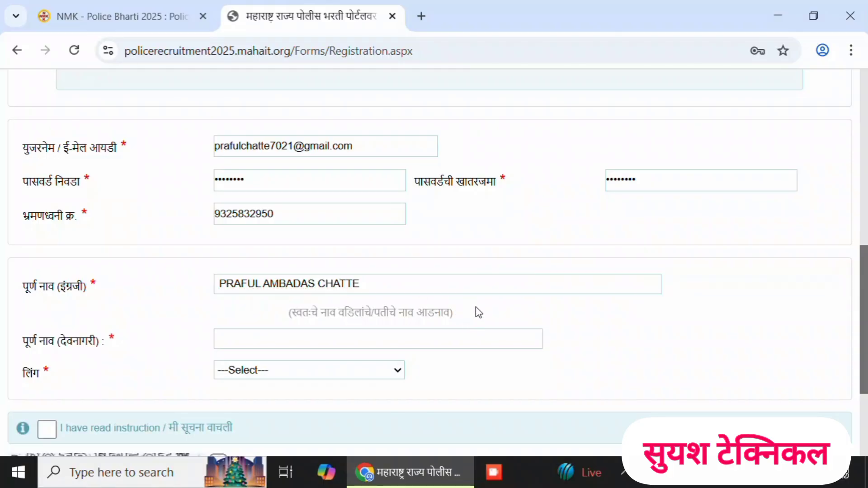
- Enter the candidate's full name in Devanagari and set the gender to Male
scroll(479, 314, "down", 2)
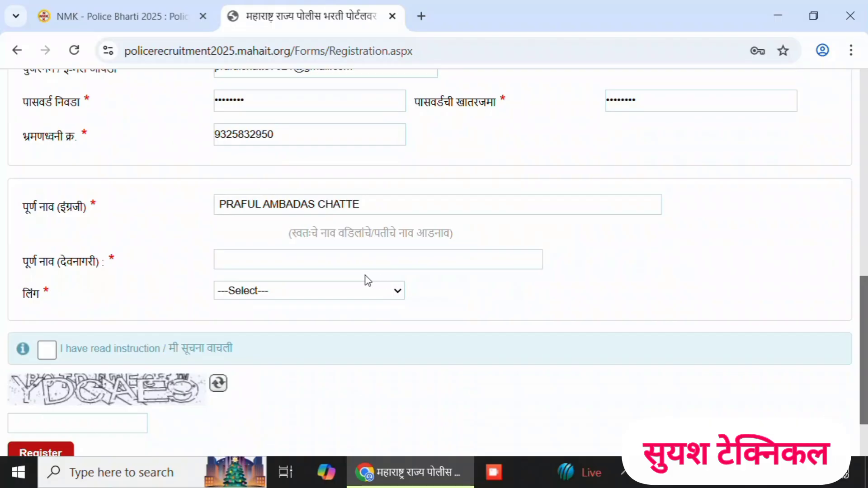
left_click(339, 258)
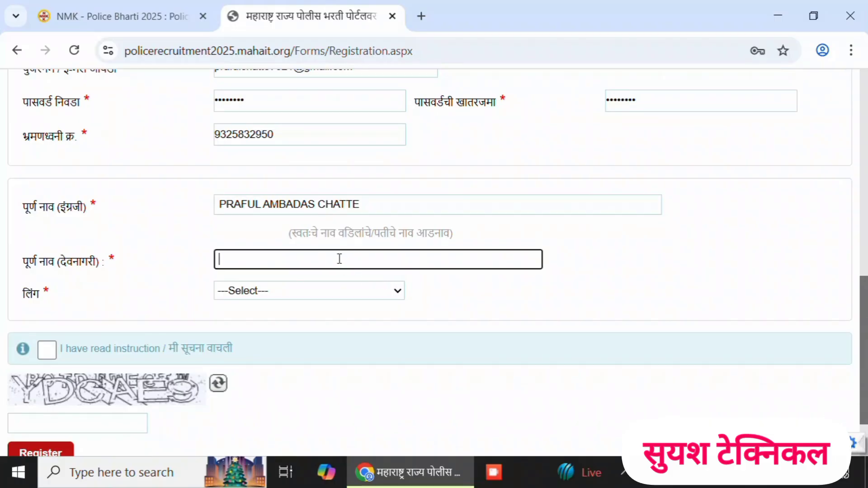
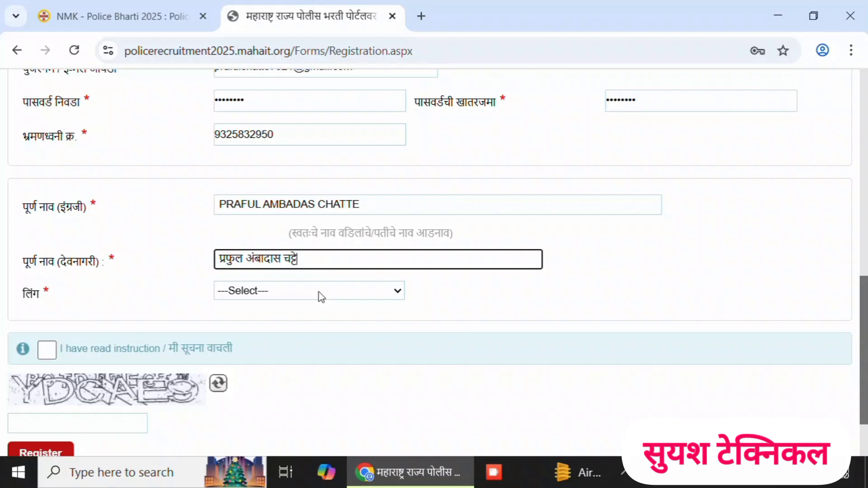
left_click(320, 294)
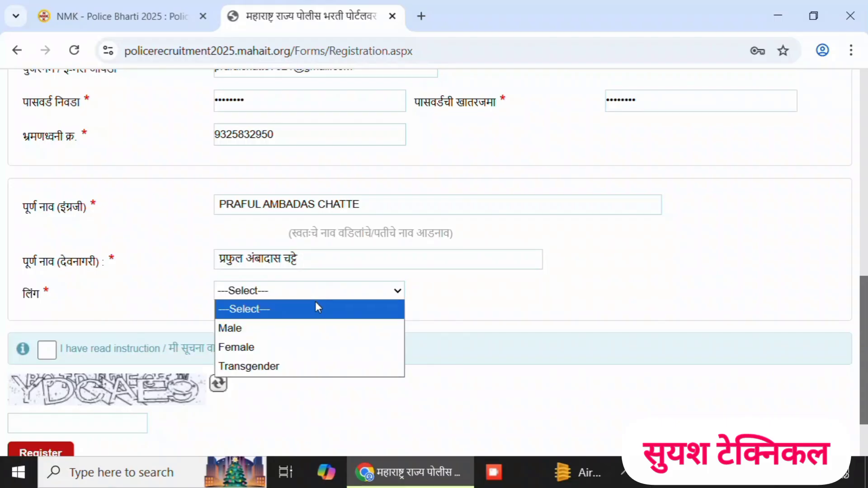
left_click(297, 327)
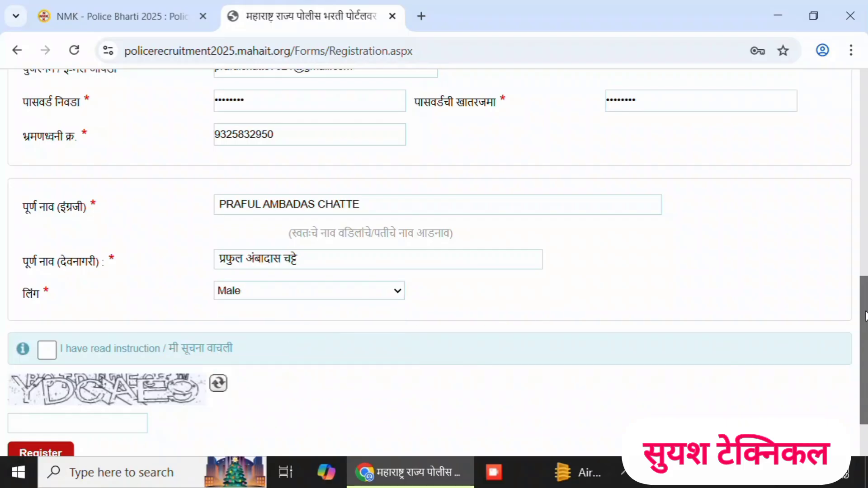
- Confirm that the instructions have been read, enter the captcha text, submit the registration and acknowledge the e-mail verification notice
left_click_drag(859, 307, 865, 345)
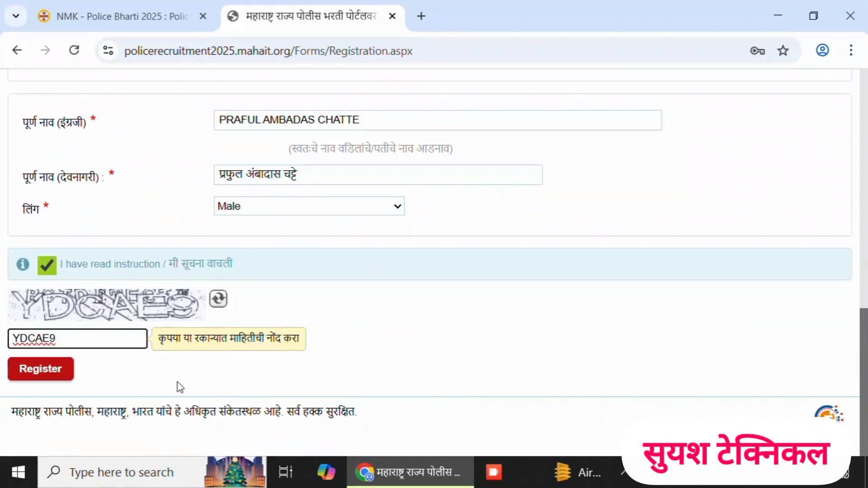
left_click(57, 375)
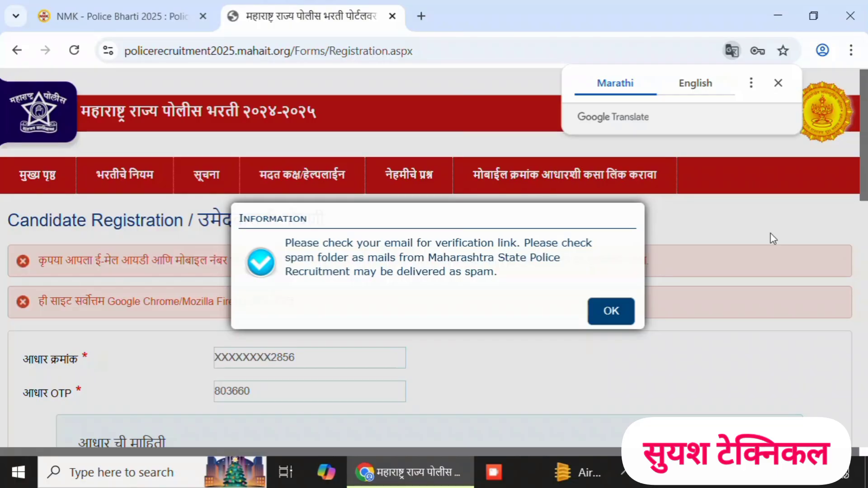
left_click(617, 318)
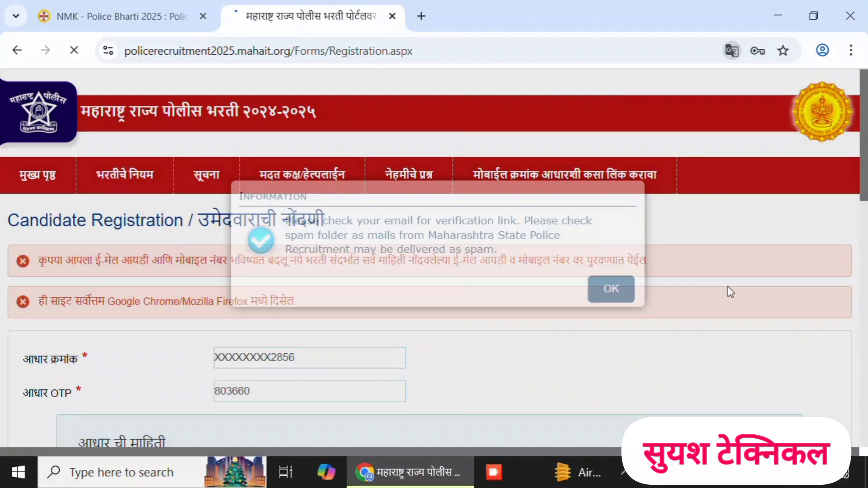
- Enter the candidate's e-mail address as the username in the login form on the home page
left_click_drag(866, 184, 866, 219)
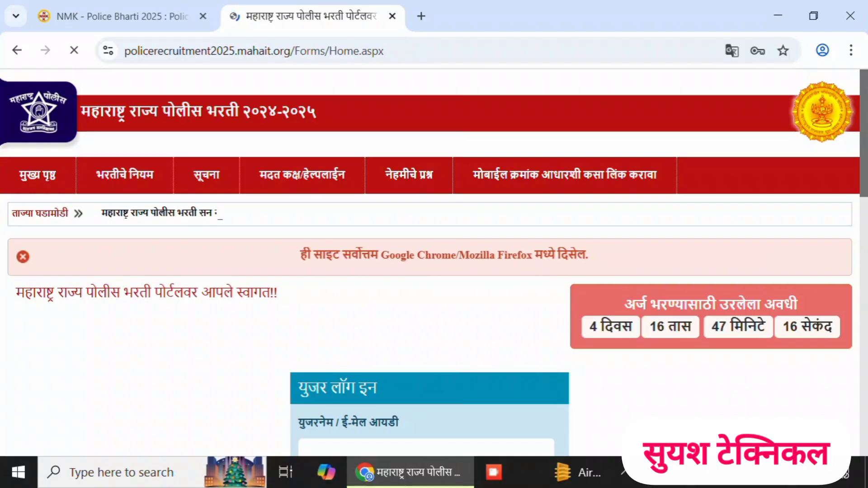
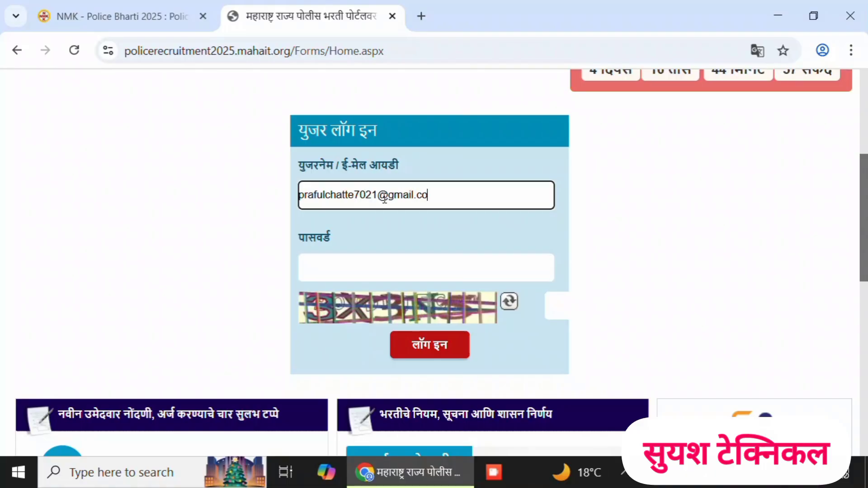
- Enter the account password and the captcha text, log in, and save the login in the browser
left_click(388, 274)
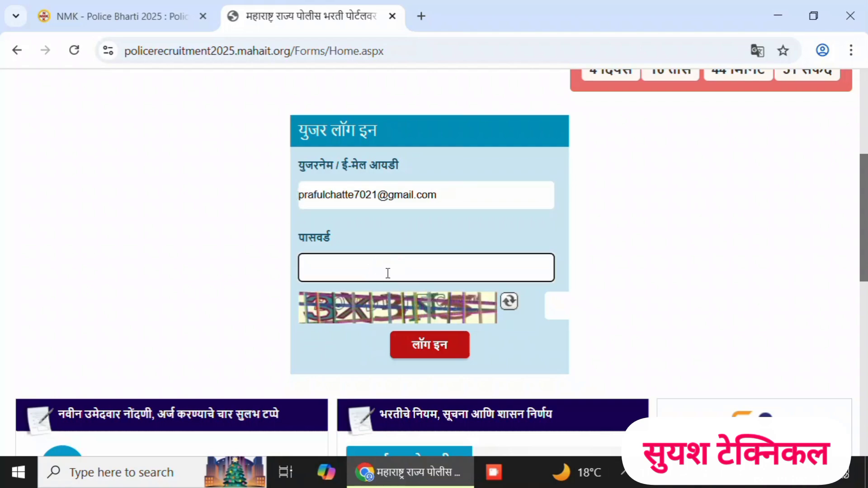
left_click(386, 272)
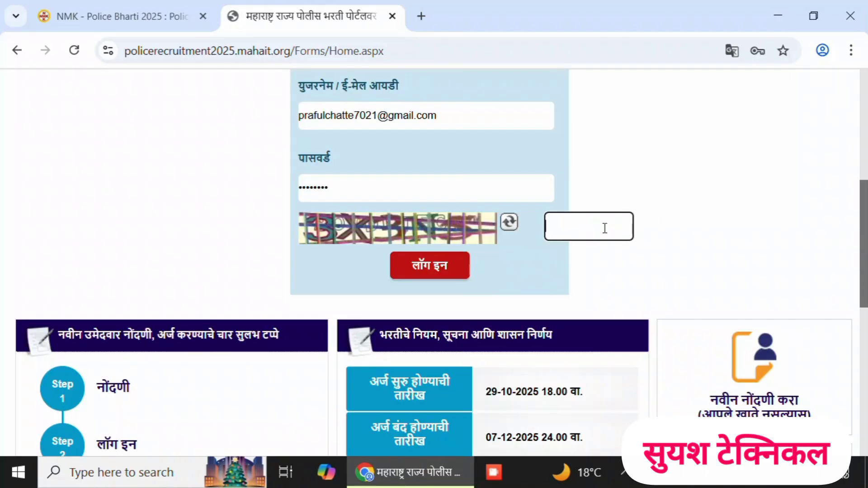
type("3X3NS")
key("BackSpace")
type("5")
left_click(443, 266)
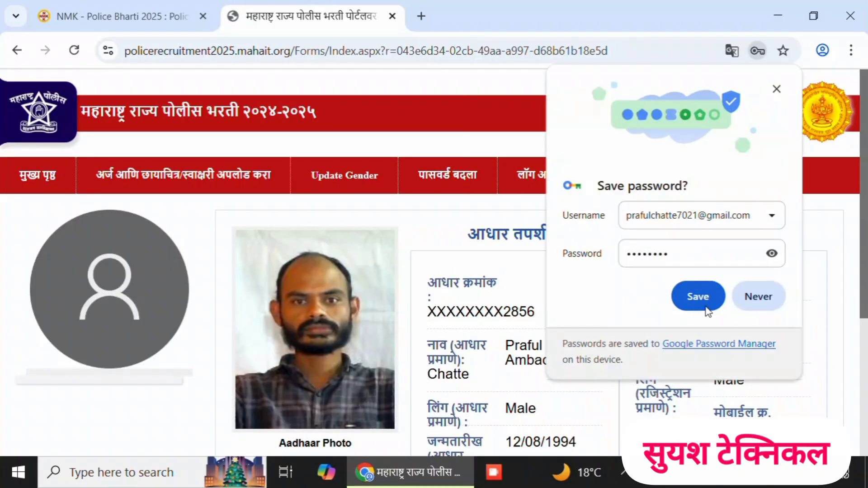
left_click(698, 297)
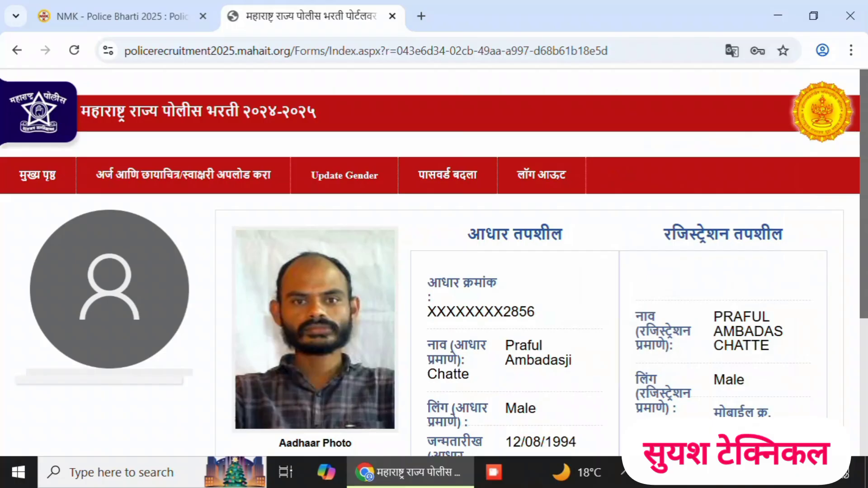
- Open the form for applying for a post (पदासाठी अर्ज करा) and enter the candidate's first name in English
scroll(147, 173, "down", 1)
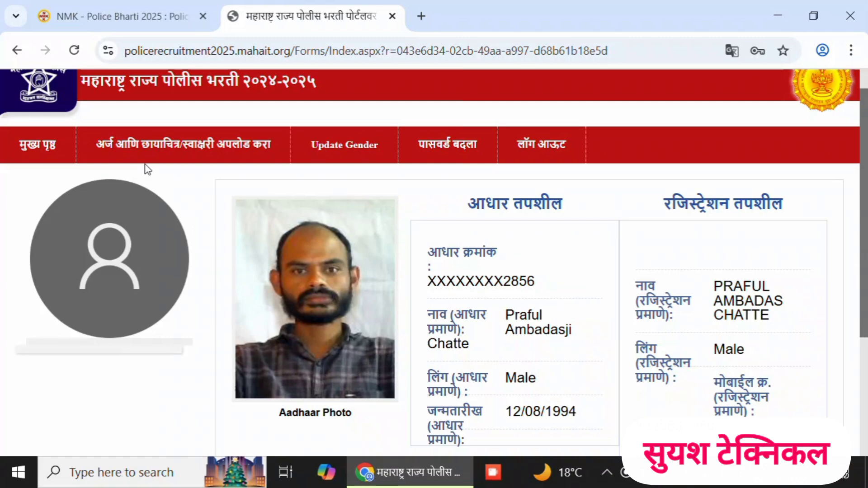
mouse_move(144, 156)
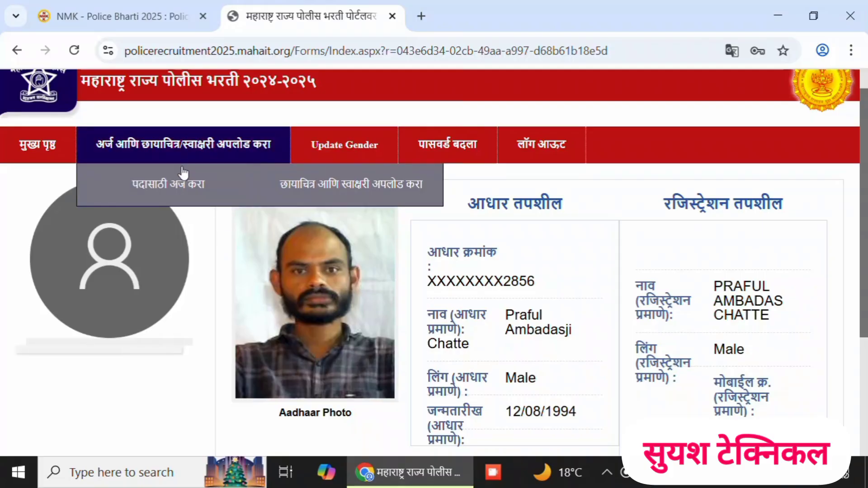
left_click(181, 191)
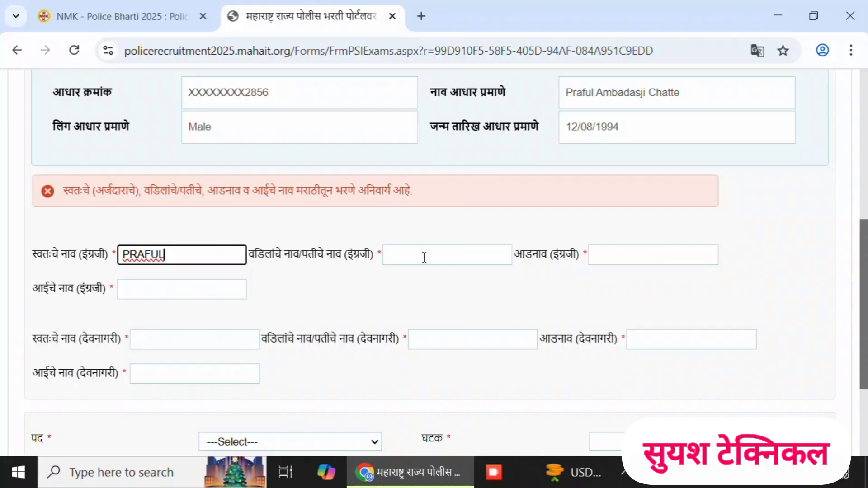
- Fill in the father's name, surname and mother's name in English capital letters
left_click(425, 257)
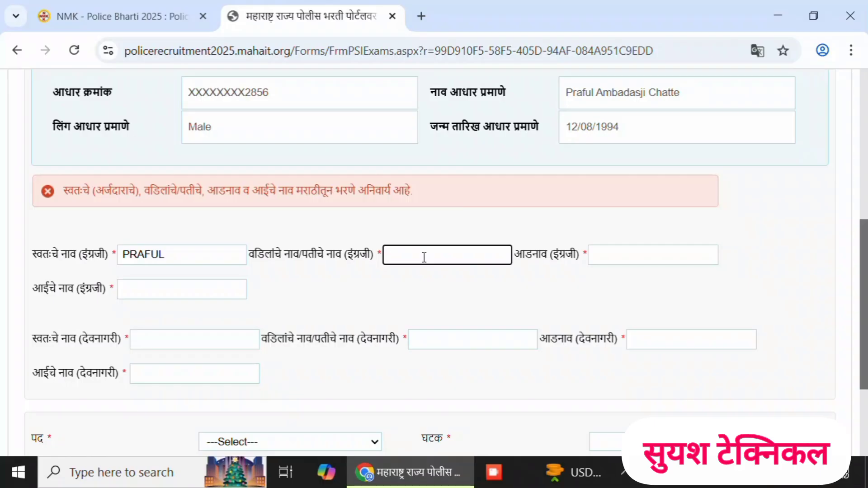
left_click(618, 256)
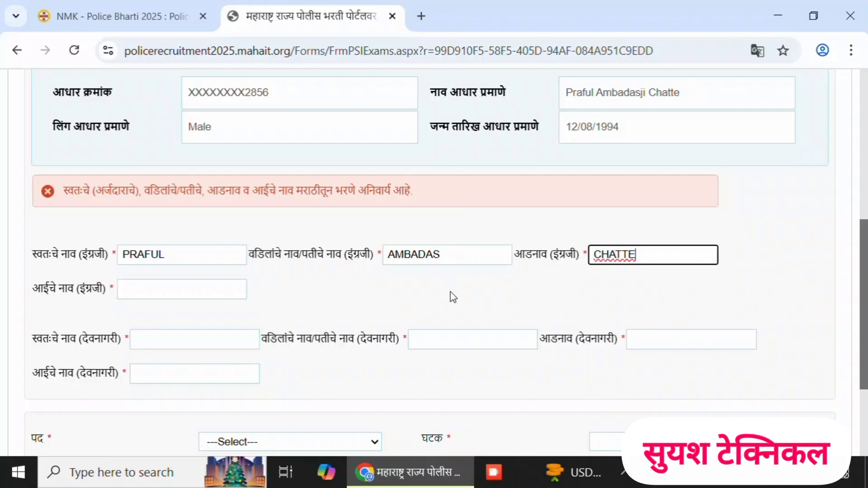
left_click(139, 294)
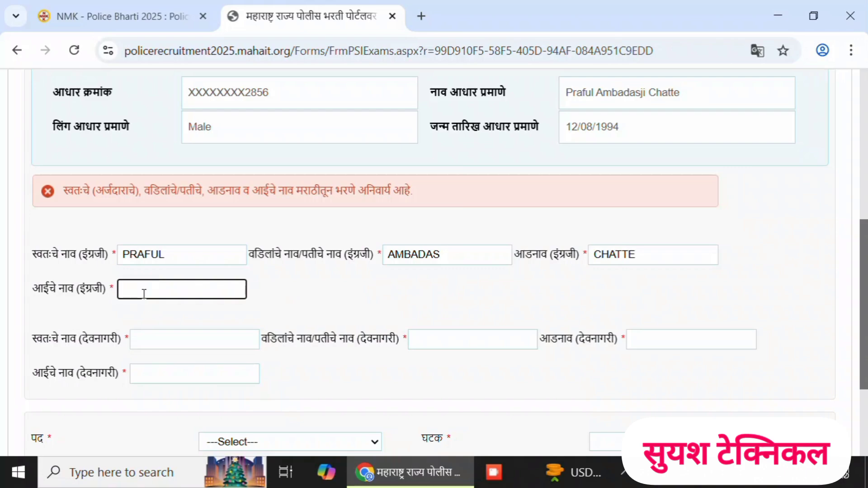
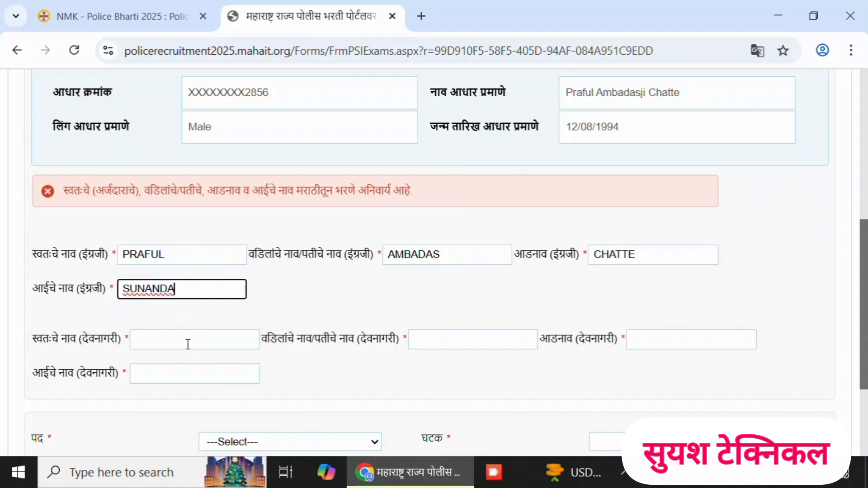
- Fill in the candidate's first name, father's name, surname and mother's name in Devanagari
left_click(188, 345)
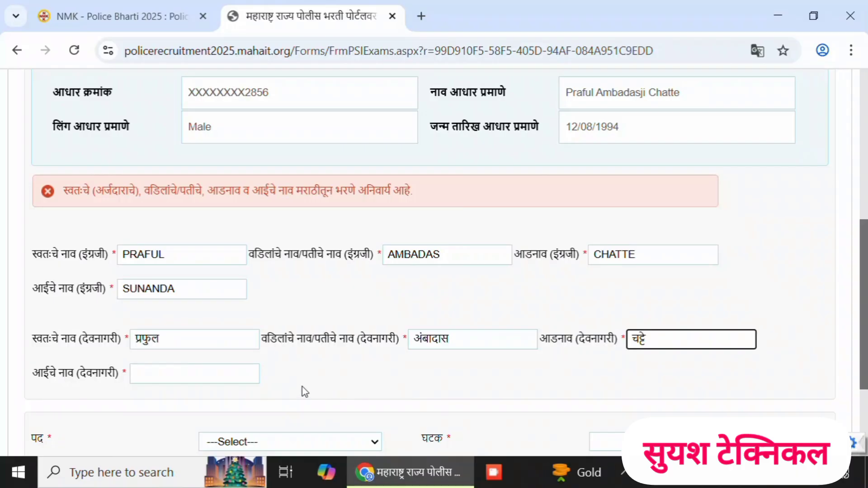
left_click(204, 378)
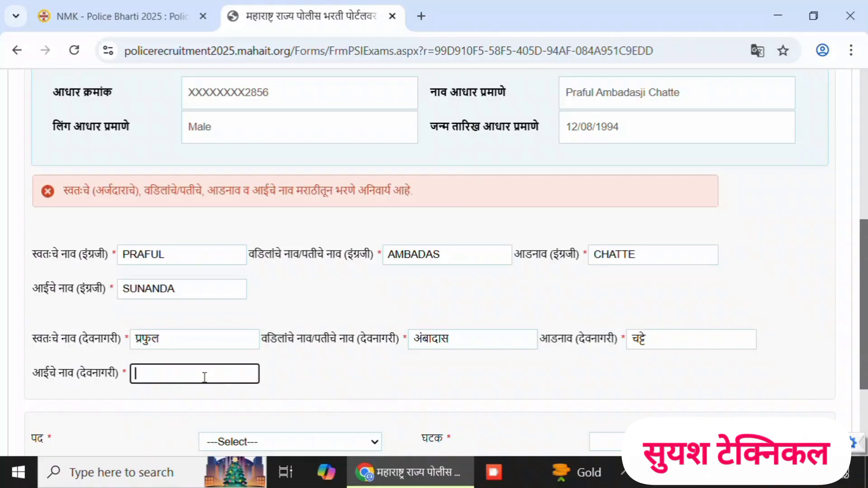
type("sunanda")
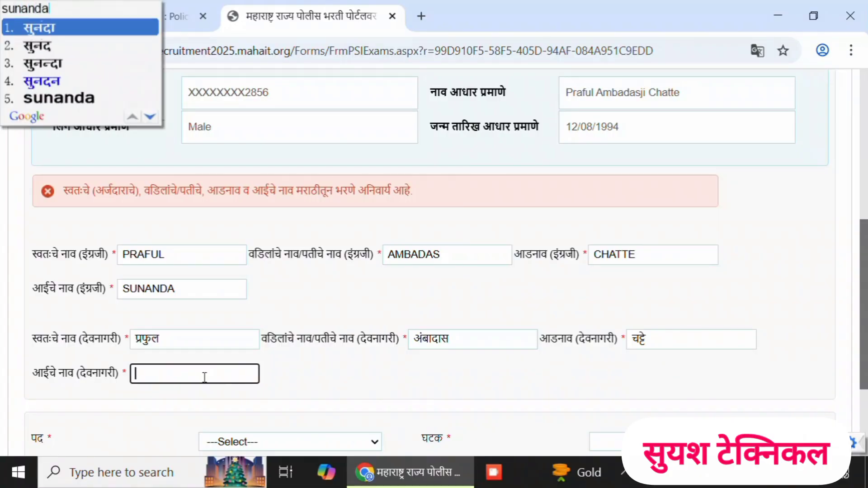
key("Return")
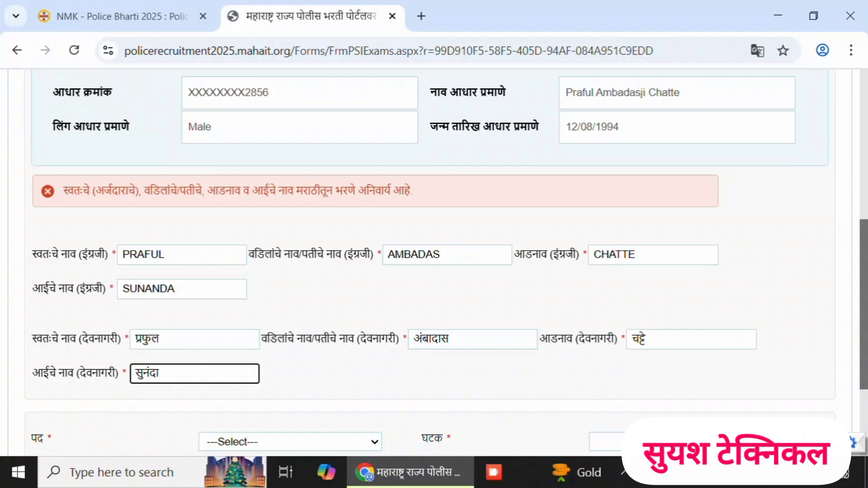
- Set the post to Police Constable and the unit to SP, Yeotmal, and continue to the reservation details page
left_click_drag(859, 300, 859, 353)
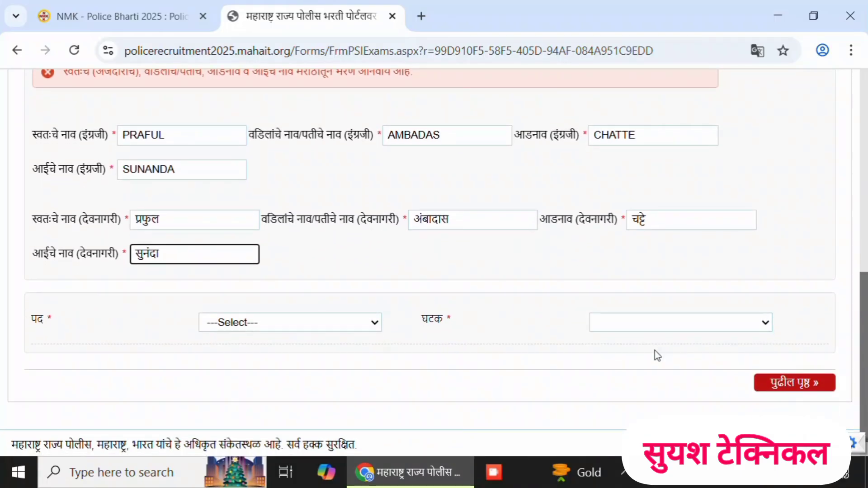
left_click(357, 327)
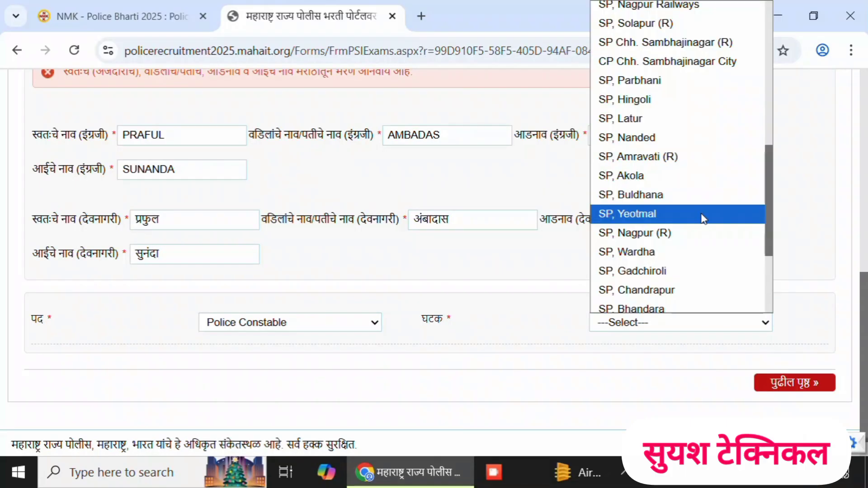
left_click(704, 215)
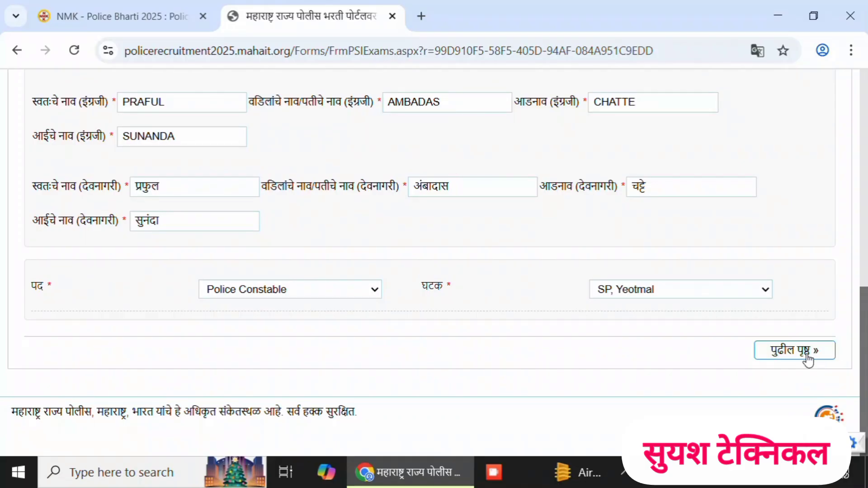
left_click(807, 357)
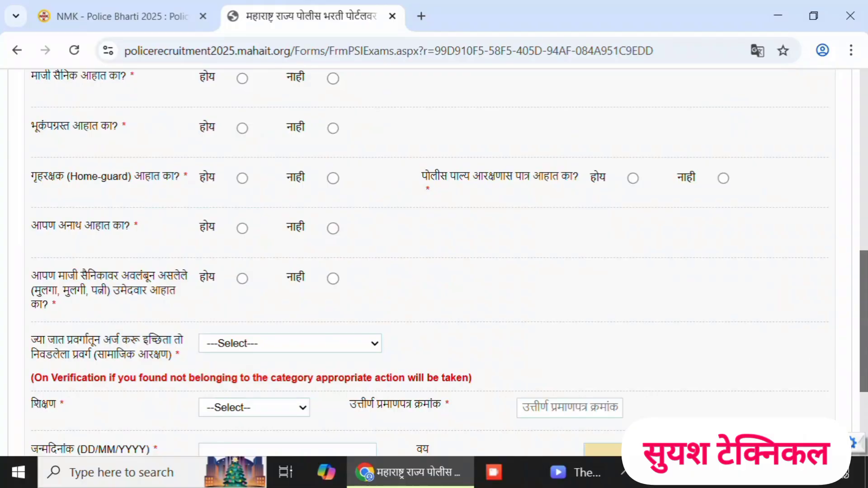
- Answer No (नाही) to the part-time (अंशकालीन), ex-serviceman (माजी सैनिक) and earthquake-affected (भूकंपग्रस्त) questions
scroll(435, 262, "up", 5)
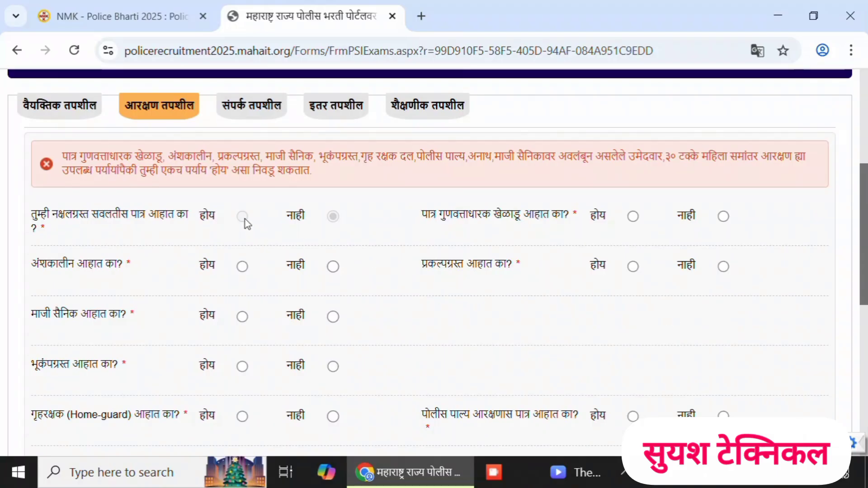
left_click(332, 217)
left_click(333, 271)
left_click(334, 316)
left_click(332, 366)
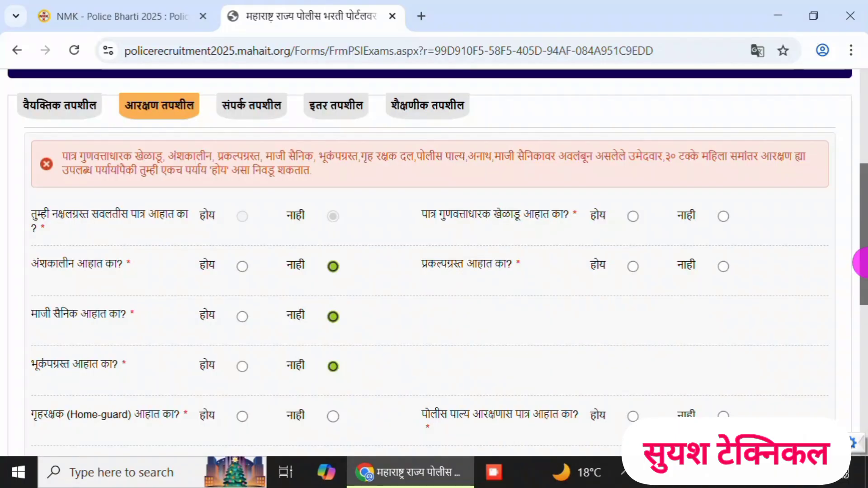
- Answer No (नाही) to the Home-guard, orphan and ex-serviceman's dependant questions, and set the caste category to NT(B)
left_click_drag(862, 262, 863, 293)
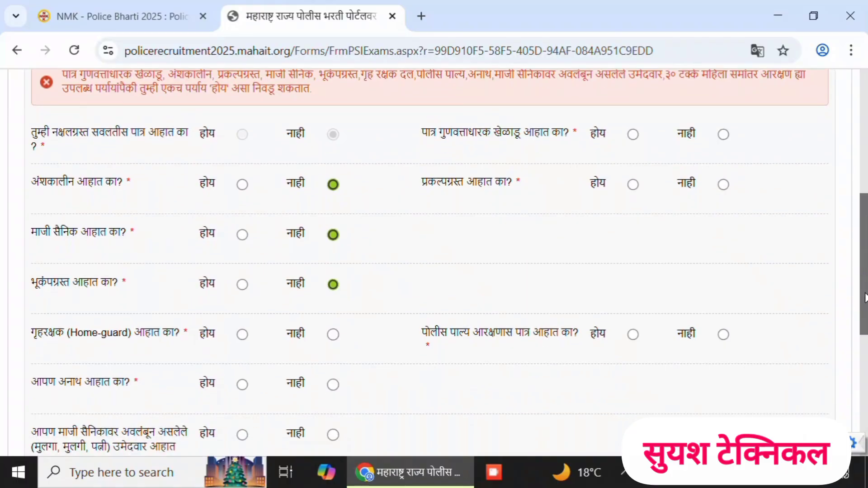
left_click(334, 335)
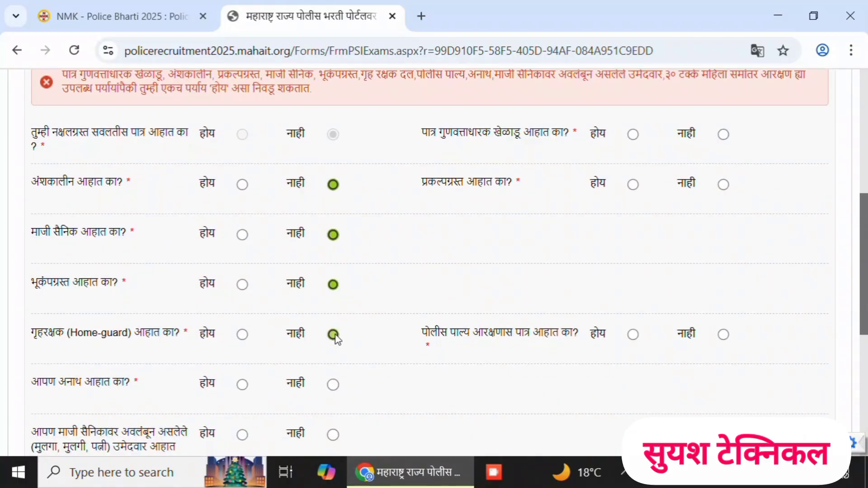
left_click(333, 386)
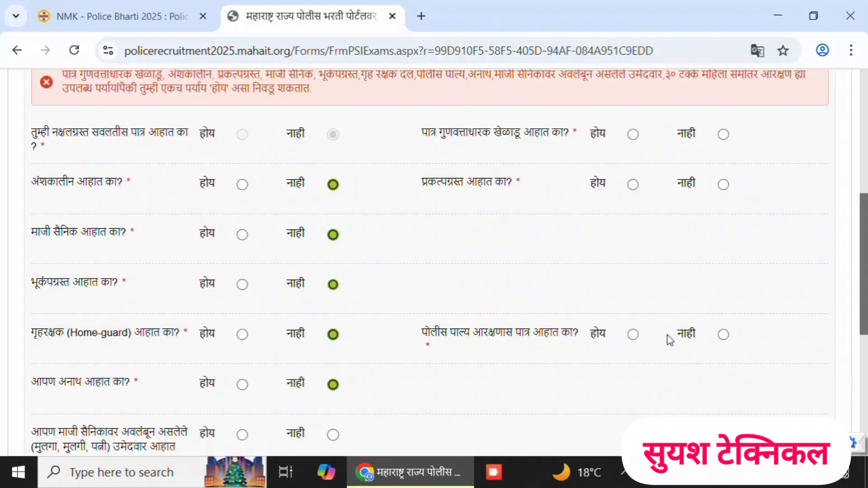
left_click_drag(863, 299, 861, 330)
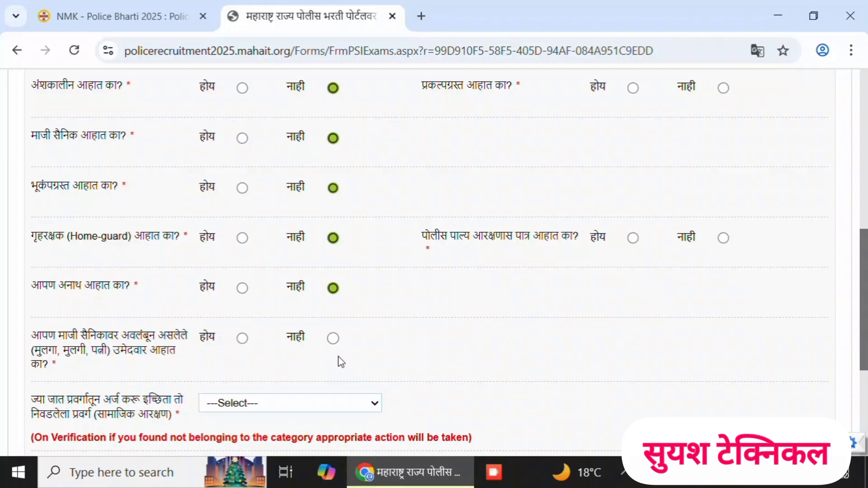
left_click(334, 346)
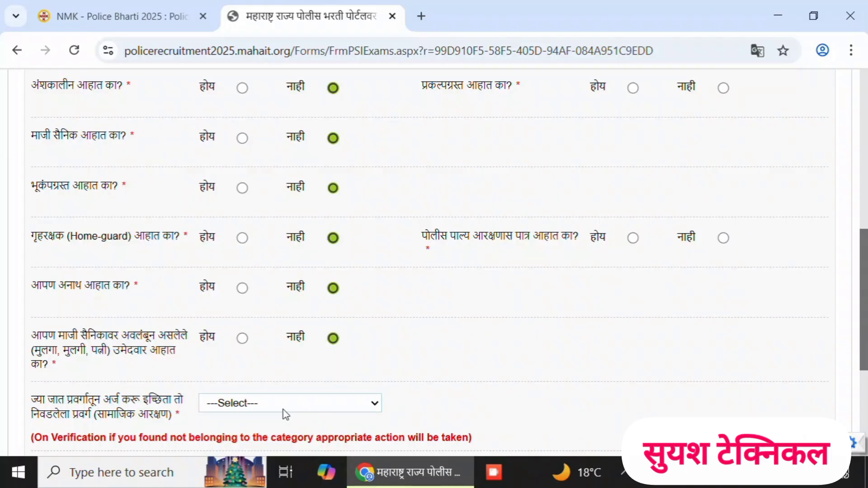
left_click(323, 403)
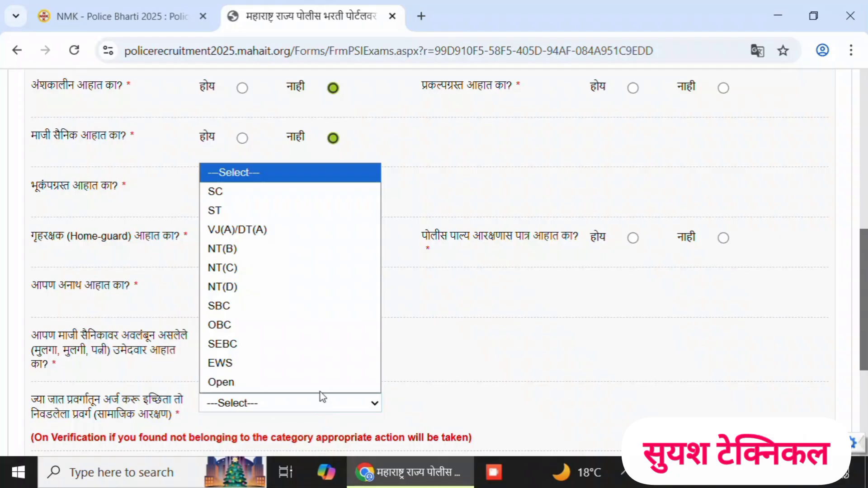
left_click(267, 257)
- Enter the caste certificate's outward number and the date 26/08/2011, and set the education to एच.एस.सी / 12th
scroll(507, 372, "down", 2)
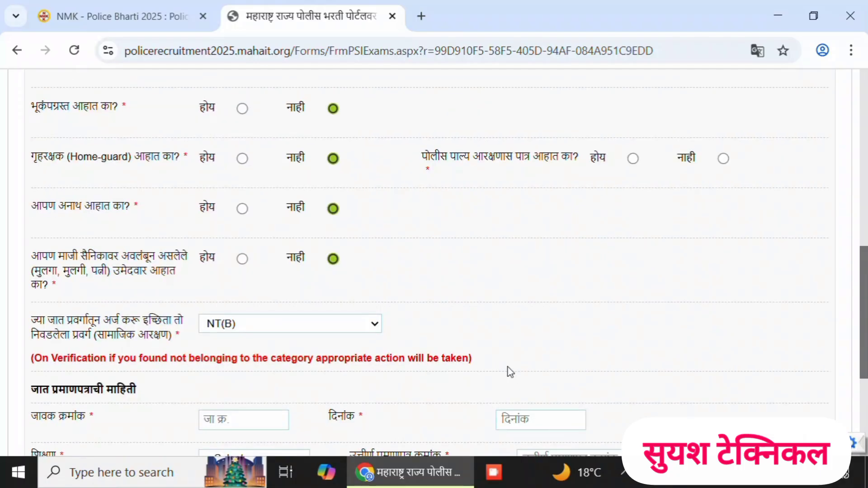
scroll(509, 372, "down", 2)
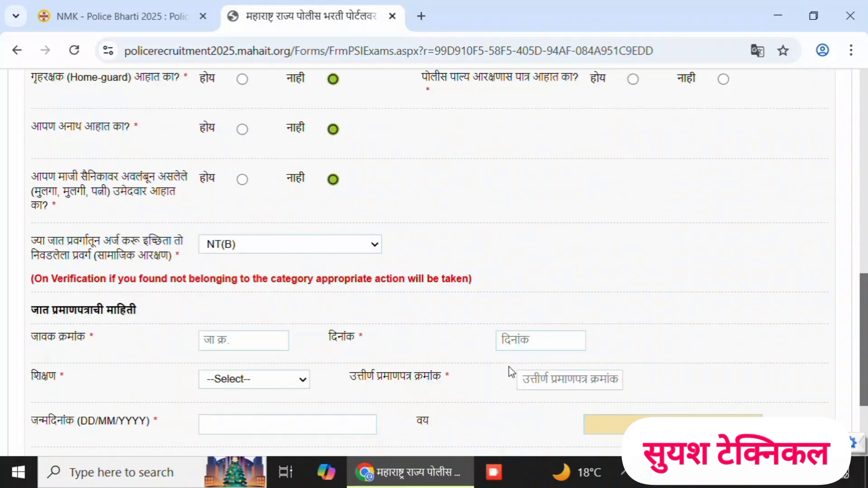
scroll(542, 363, "up", 2)
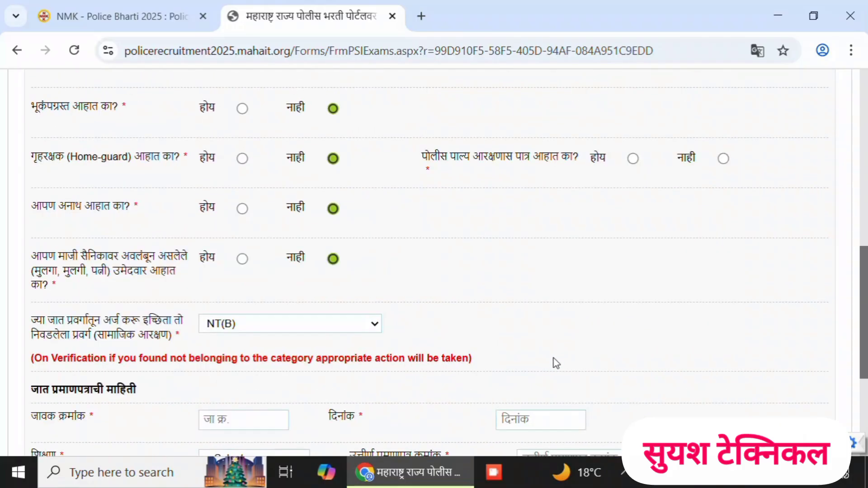
scroll(554, 363, "down", 2)
scroll(557, 363, "down", 2)
left_click(241, 262)
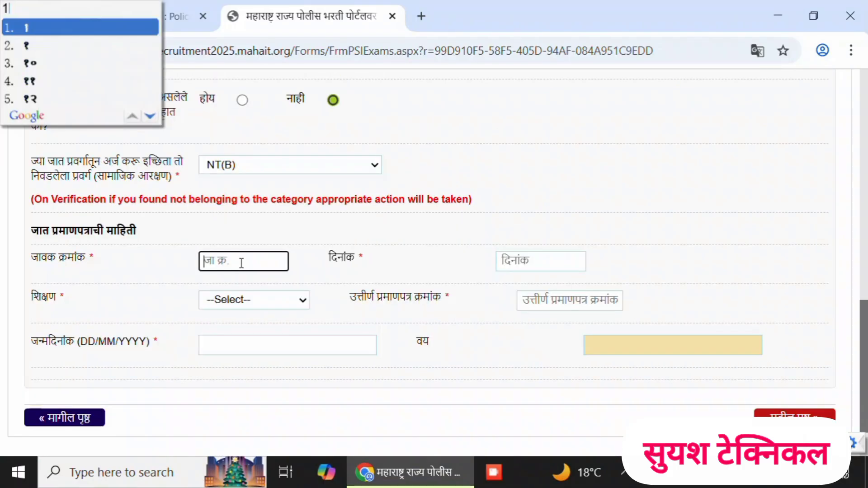
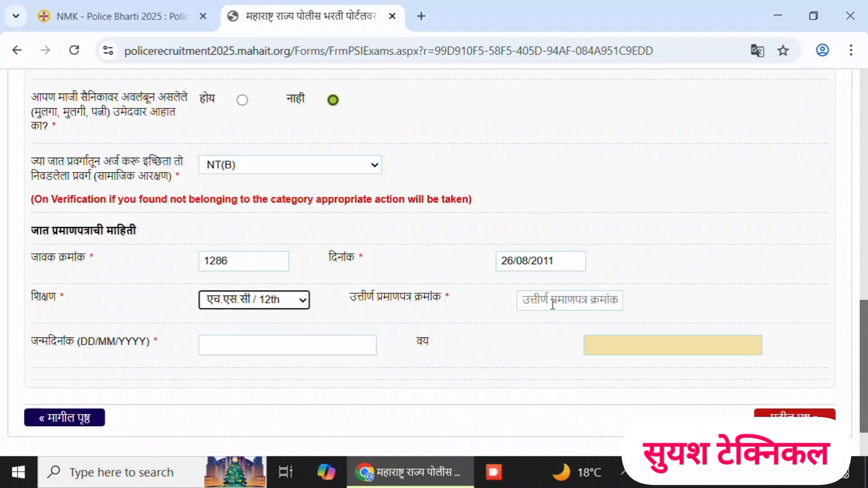
- Fill in the 12th pass certificate number and date of birth, and set the meritorious sportsperson (पात्र गुणवत्ताधारक खेळाडू) answer to No (नाही)
left_click(208, 368)
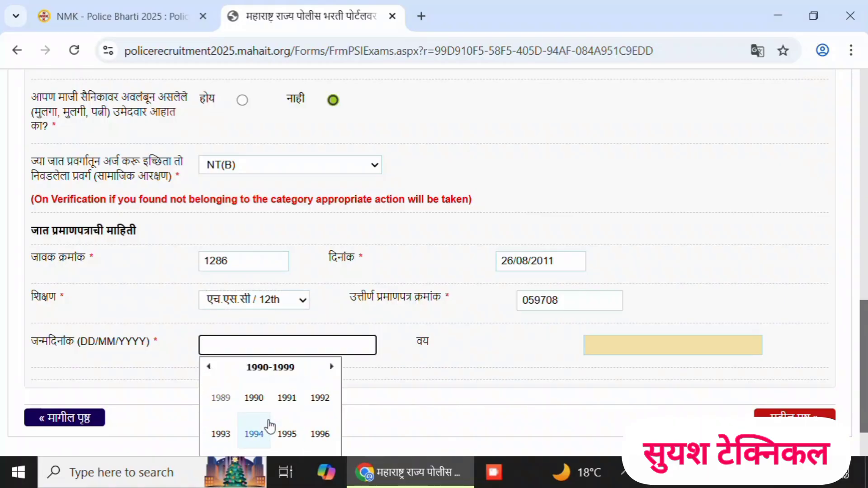
left_click(254, 434)
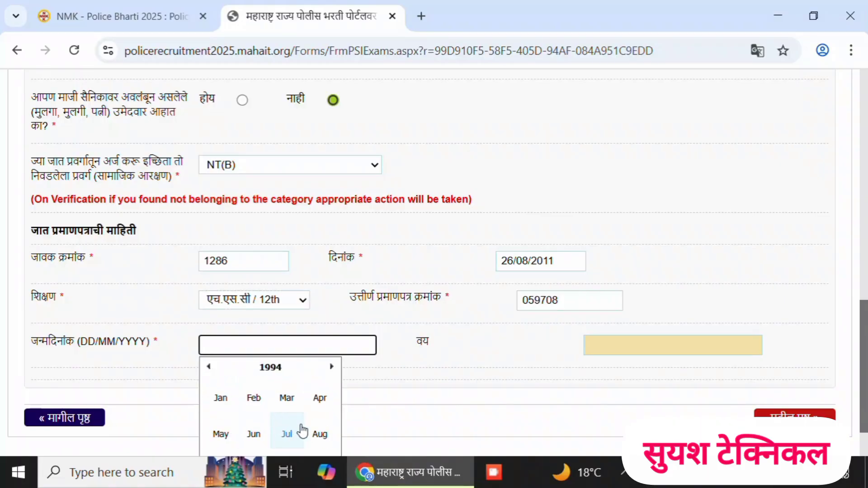
left_click(320, 435)
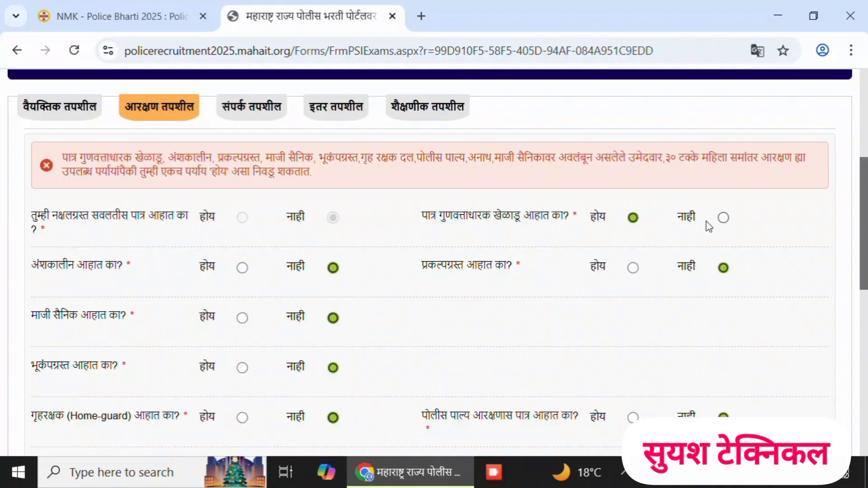
left_click(724, 218)
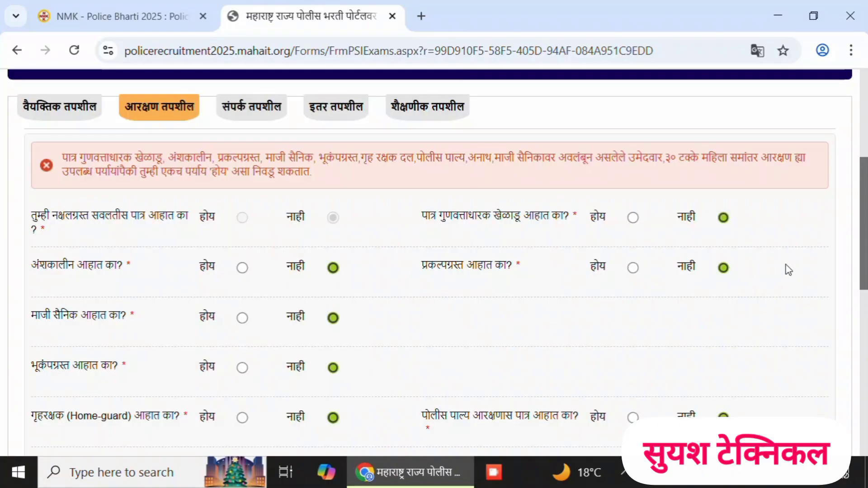
left_click_drag(862, 250, 859, 146)
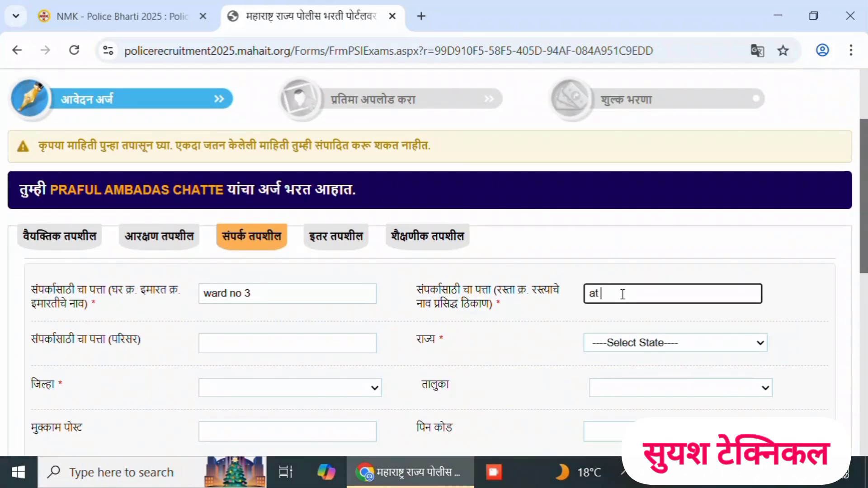
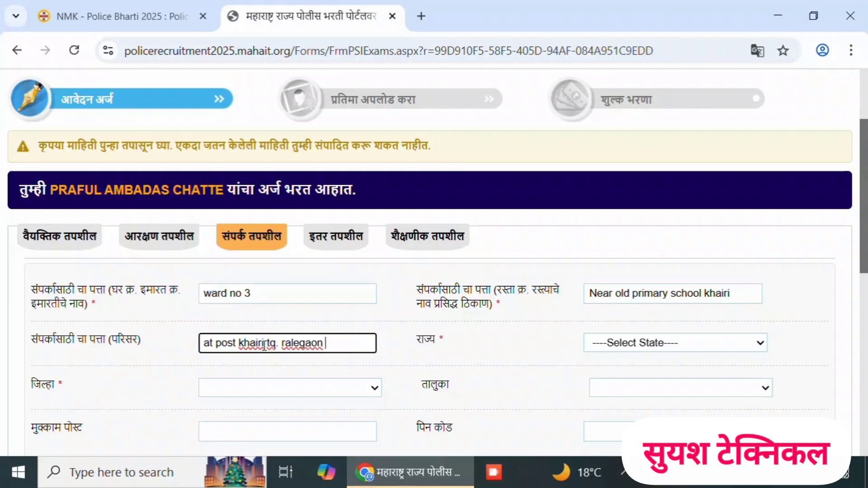
- Select the applicant's state, district (जिल्हा) and taluka (तालुका) for the contact address
left_click(286, 396)
left_click(338, 390)
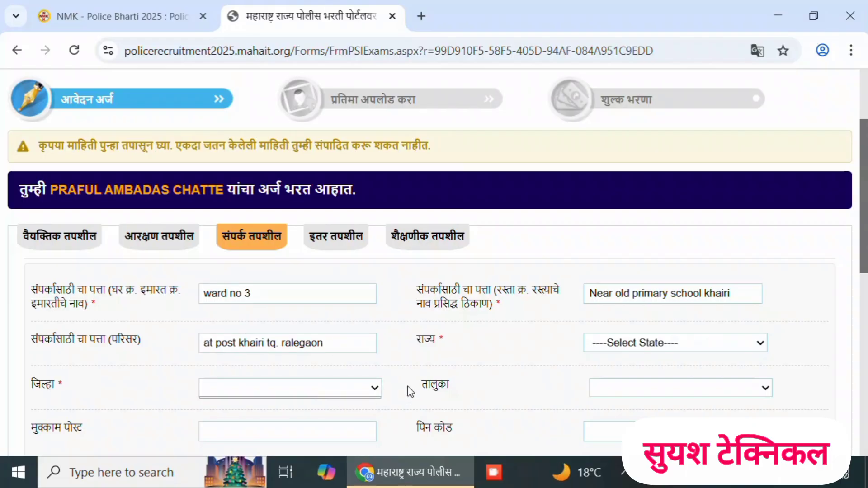
left_click(643, 344)
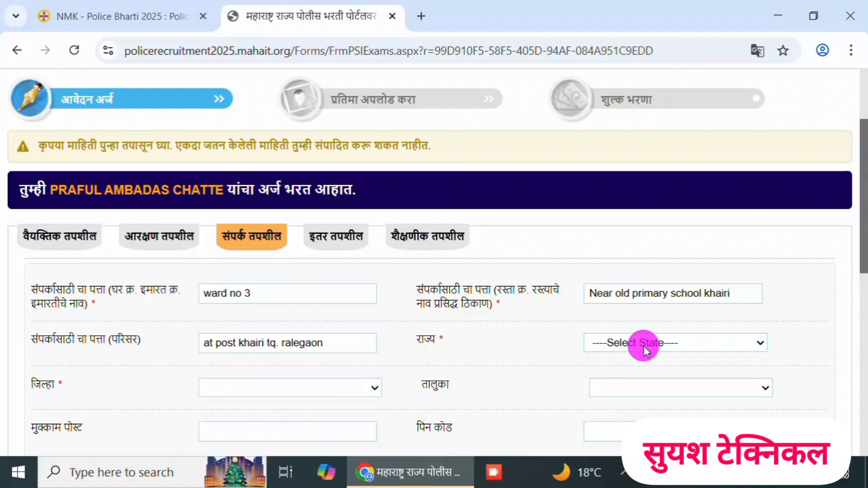
left_click(634, 400)
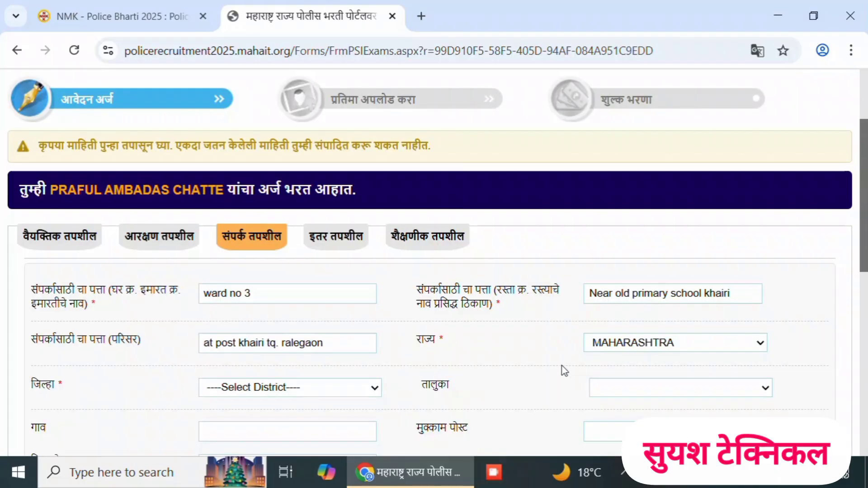
left_click(353, 394)
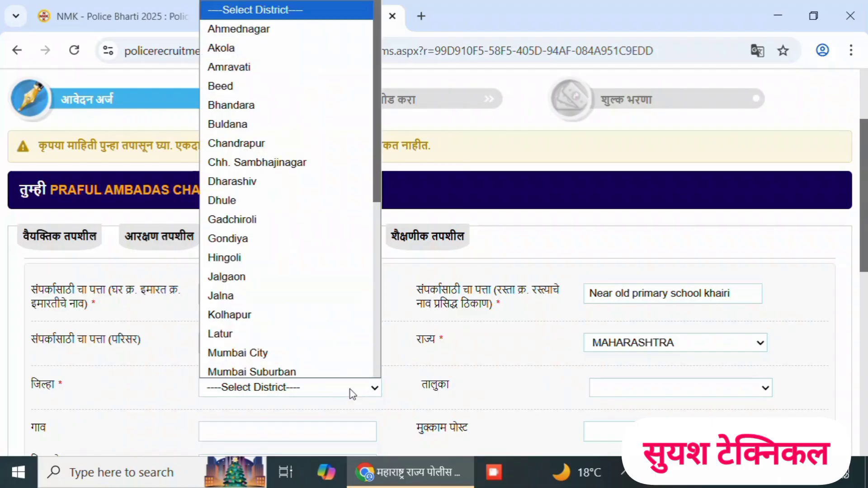
key("y")
key("Return")
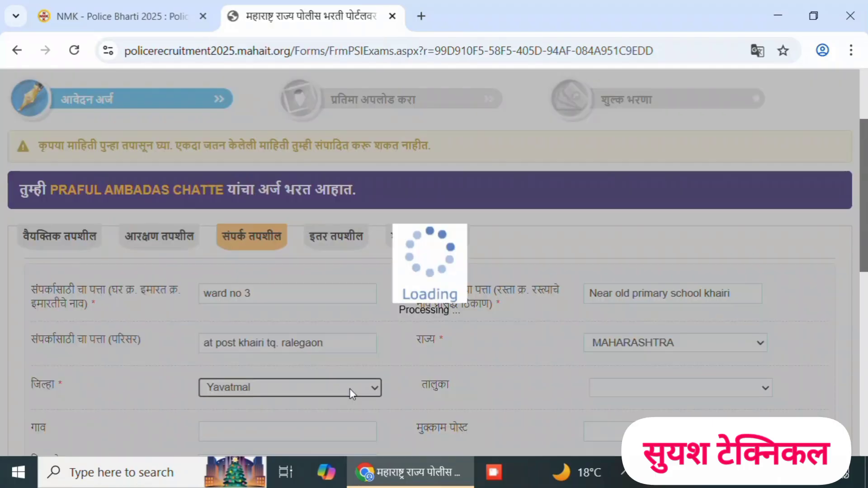
left_click(656, 389)
key("r")
key("Return")
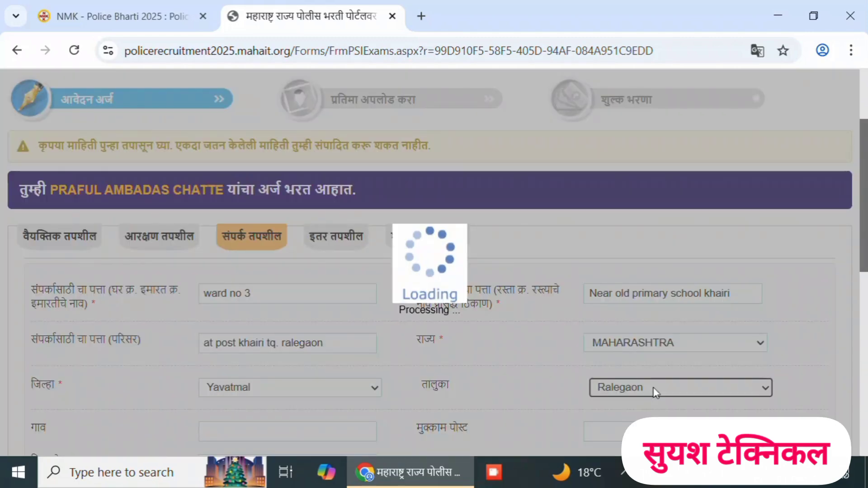
- Enter the applicant's village (गाव), post (मुक्काम पोस्ट) and postal code (पिन कोड) in the contact address
scroll(809, 365, "down", 2)
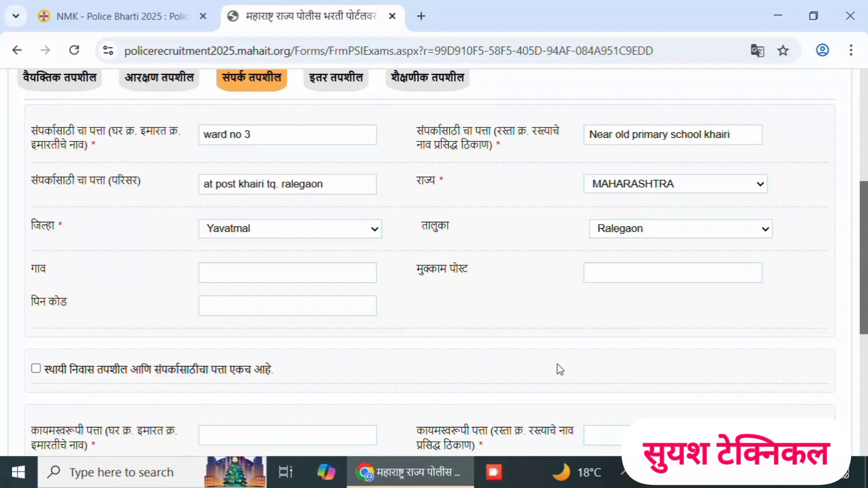
left_click(281, 271)
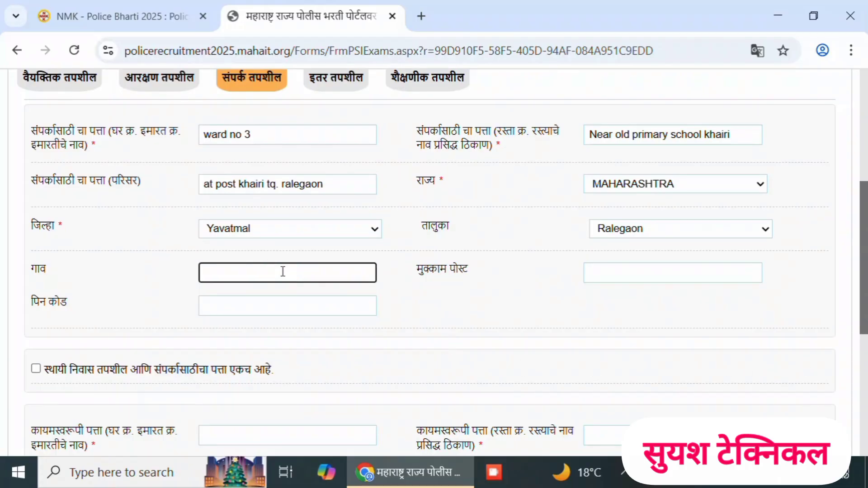
type("KHAIRI")
left_click(610, 275)
type("KHAIR")
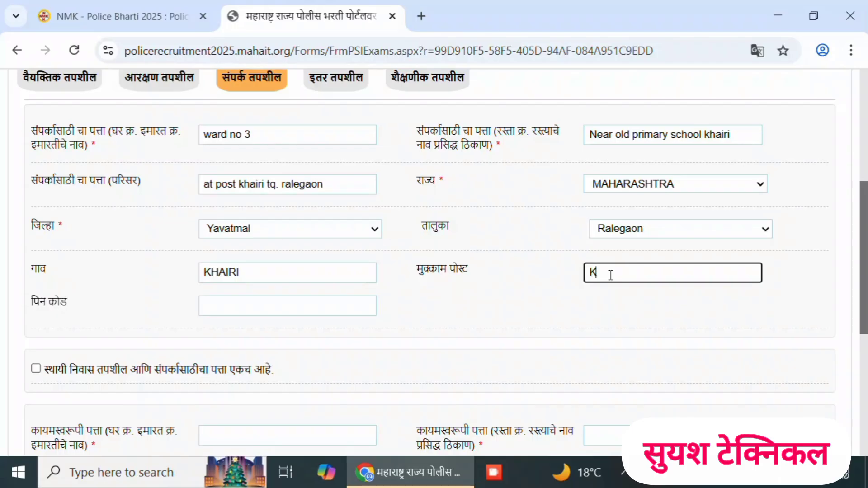
type("I")
left_click(473, 322)
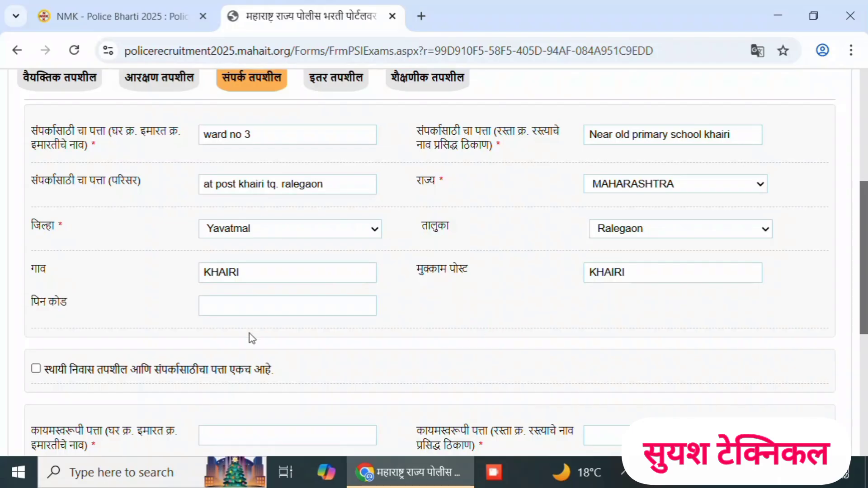
left_click(234, 309)
type("44")
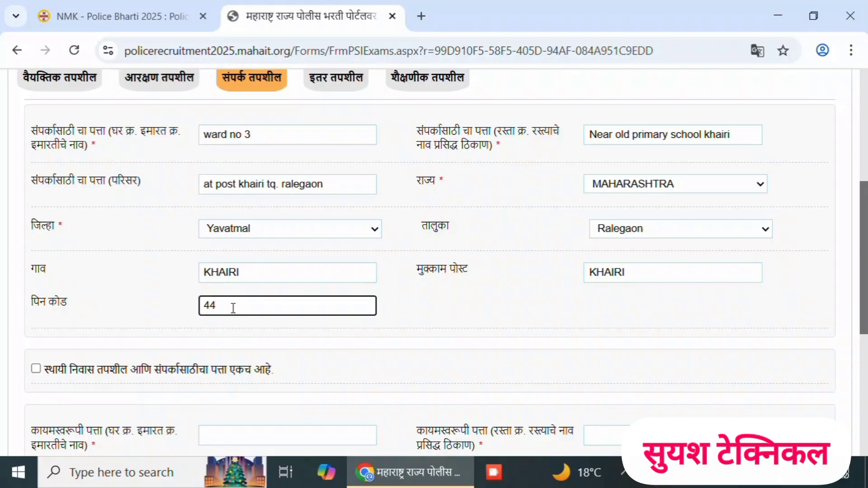
type("5308")
left_click(500, 363)
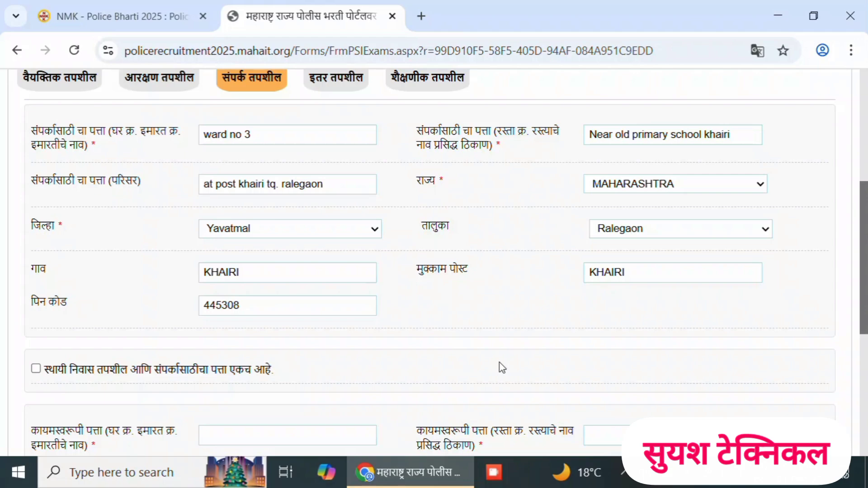
- Mark the permanent address as the same as the contact address and continue to the other details page (इतर तपशील)
scroll(499, 362, "down", 2)
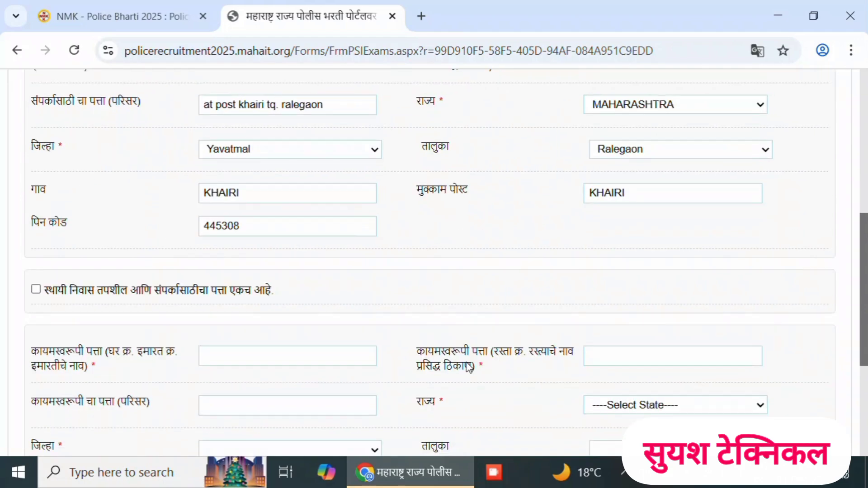
left_click(36, 291)
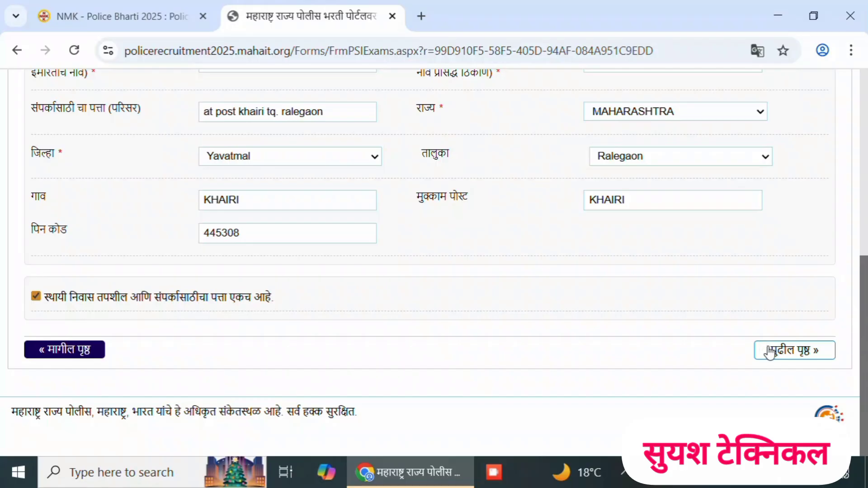
left_click(769, 351)
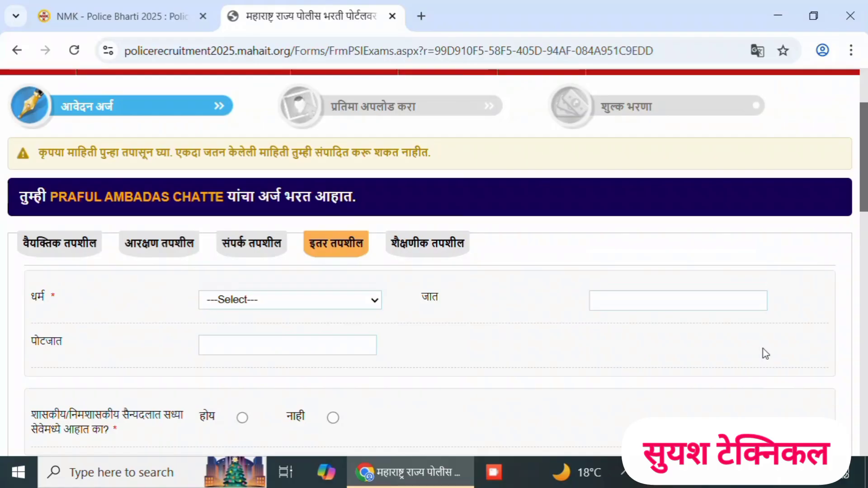
- Set the religion (धर्म) to Hindu and enter KHATI as the caste (जात)
left_click(361, 305)
left_click(222, 146)
left_click(603, 301)
type("KHATI")
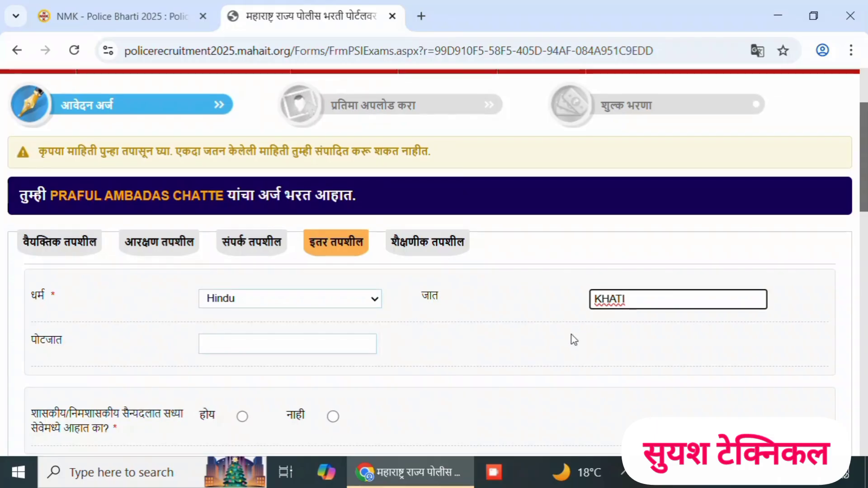
- Answer No (नाही) to current government or military service, Yes (होय) to Maharashtra domicile and No to Karnataka domicile
scroll(572, 335, "down", 2)
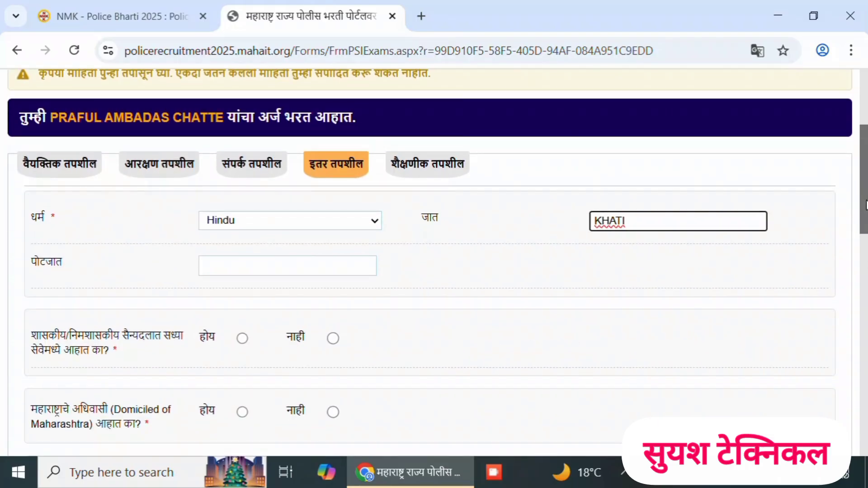
left_click_drag(866, 206, 866, 225)
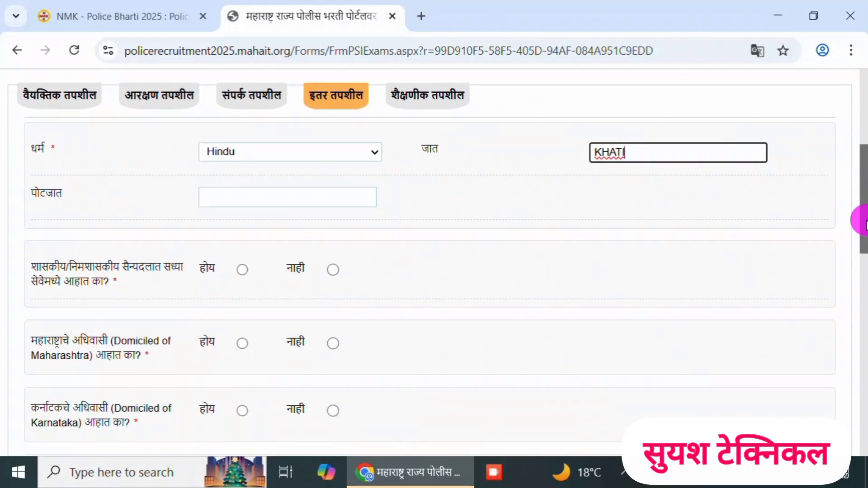
left_click(333, 270)
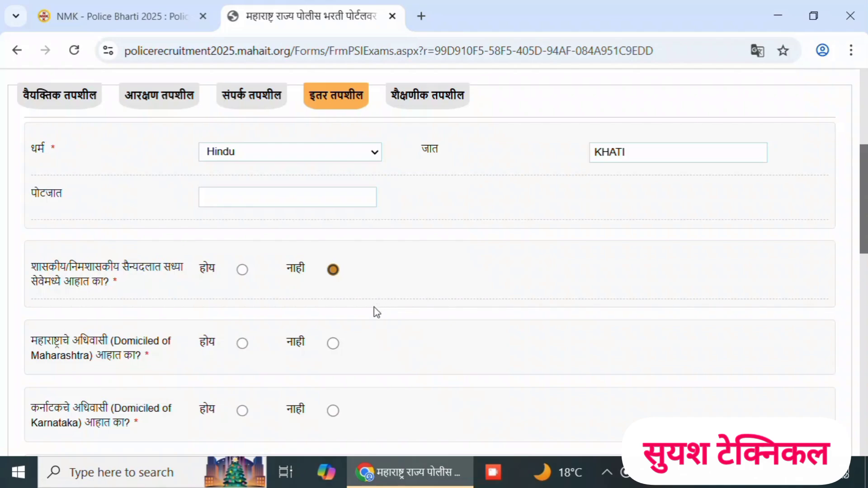
scroll(374, 307, "down", 2)
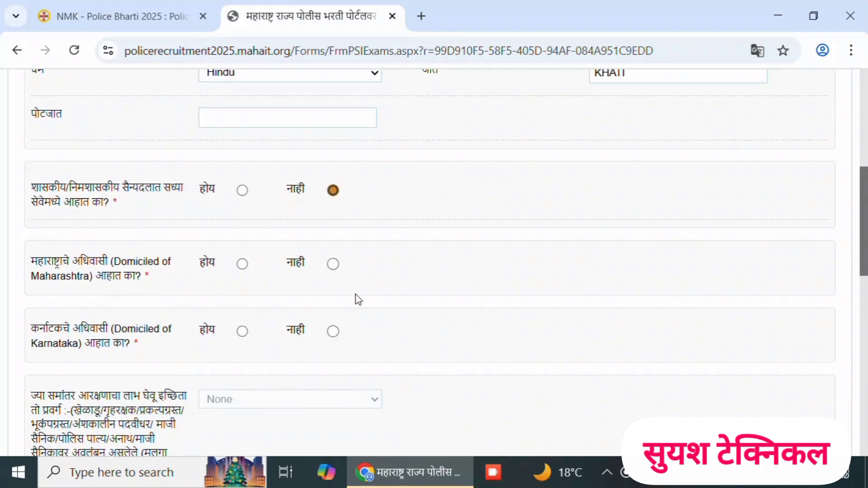
left_click(334, 265)
left_click(243, 265)
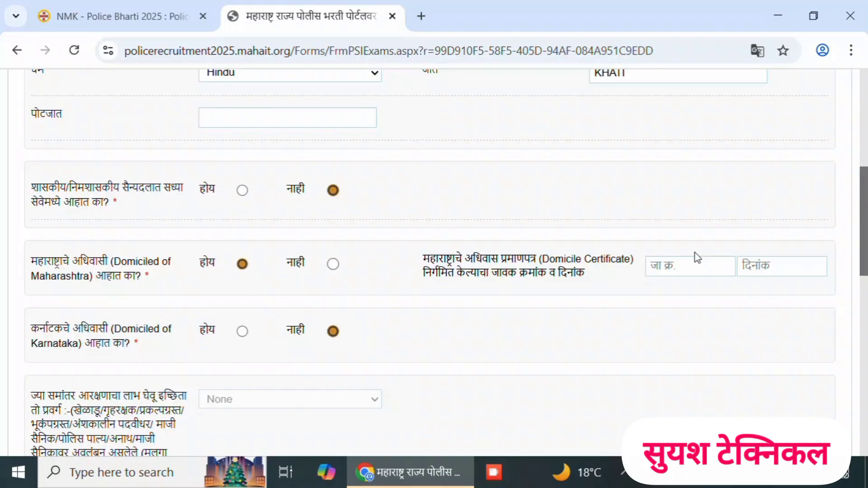
- Enter the Maharashtra domicile certificate's outward number and the date 22/07/2011
left_click(687, 271)
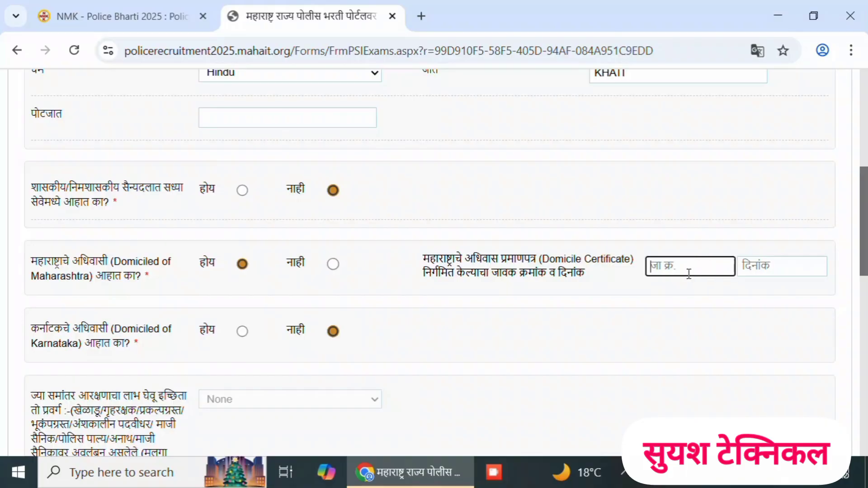
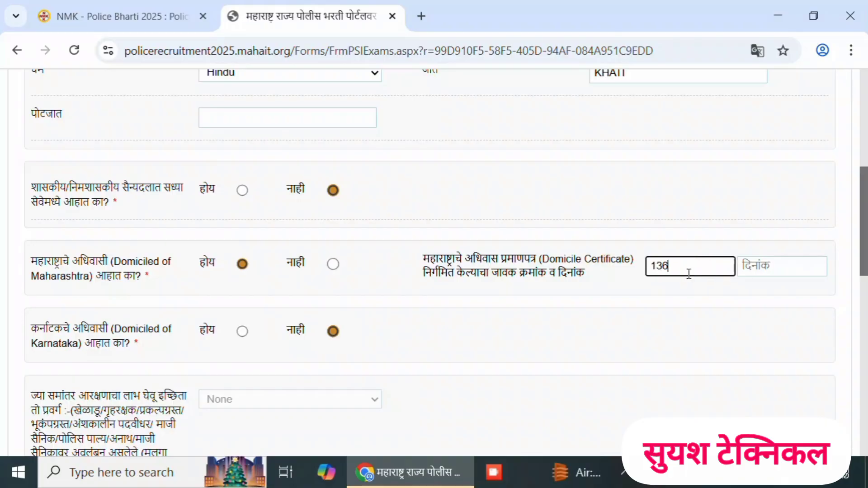
left_click(778, 265)
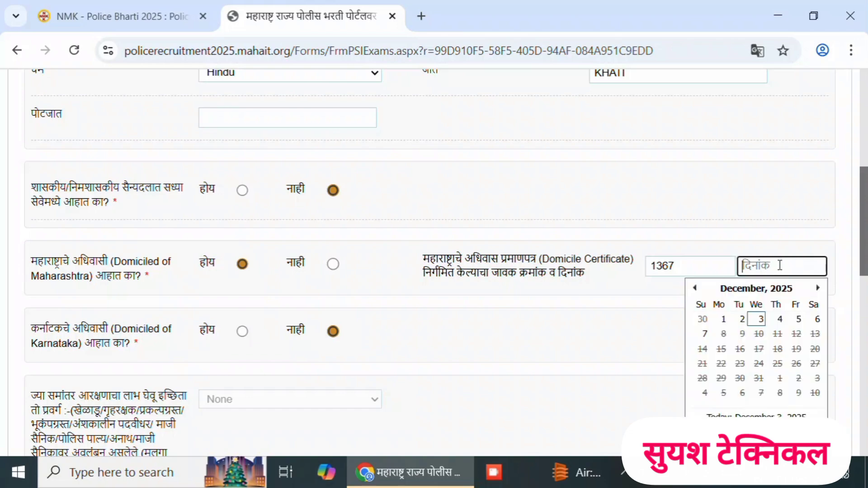
left_click(752, 292)
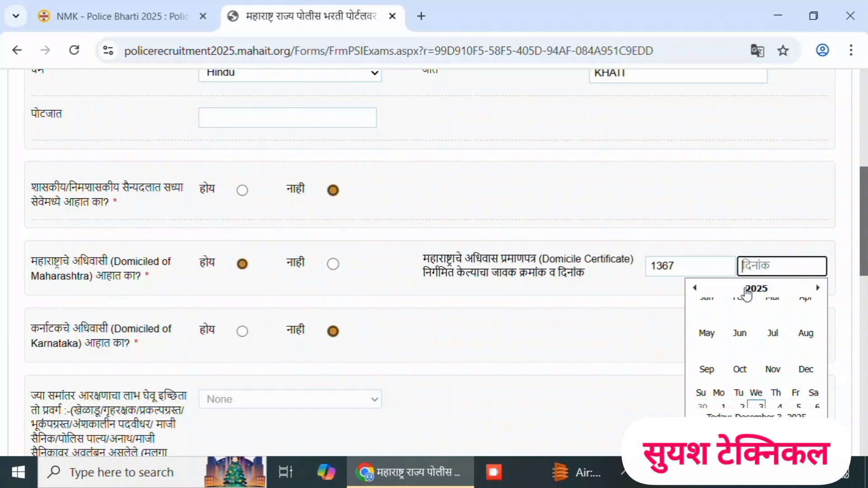
left_click(695, 288)
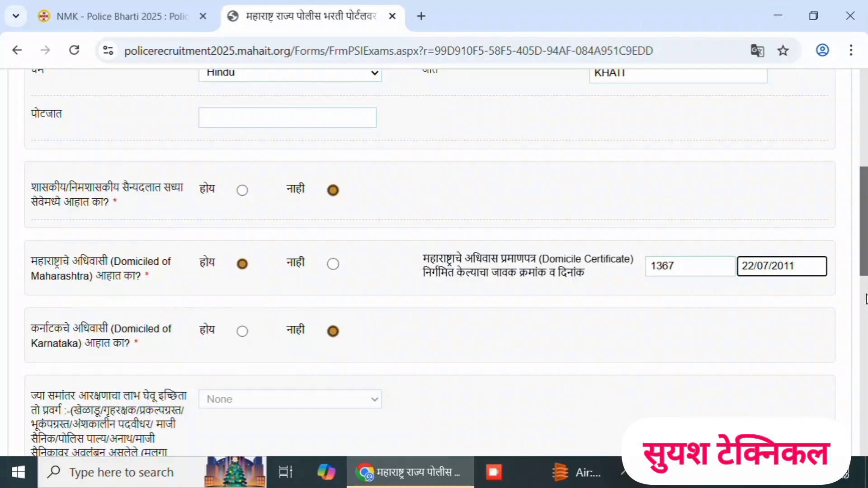
- Answer Yes (होय) to belonging to the non-creamy layer and Yes to holding the valid non-creamy layer certificate
left_click_drag(864, 258, 864, 300)
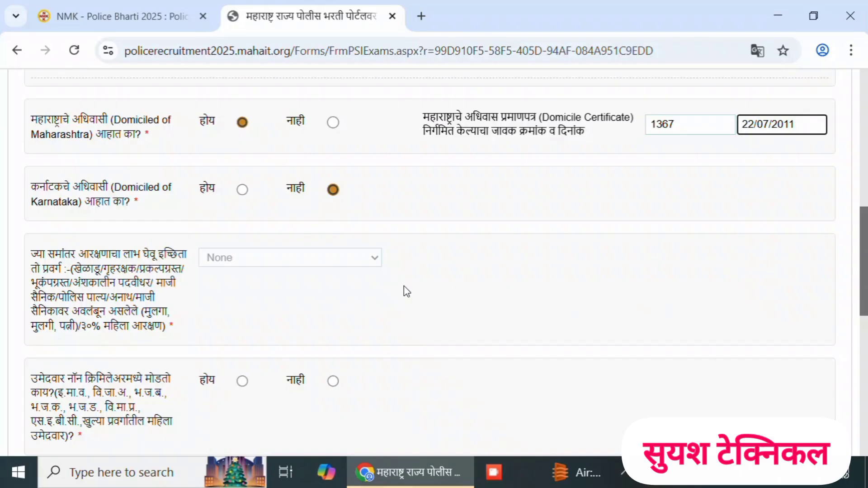
left_click(370, 256)
left_click(865, 270)
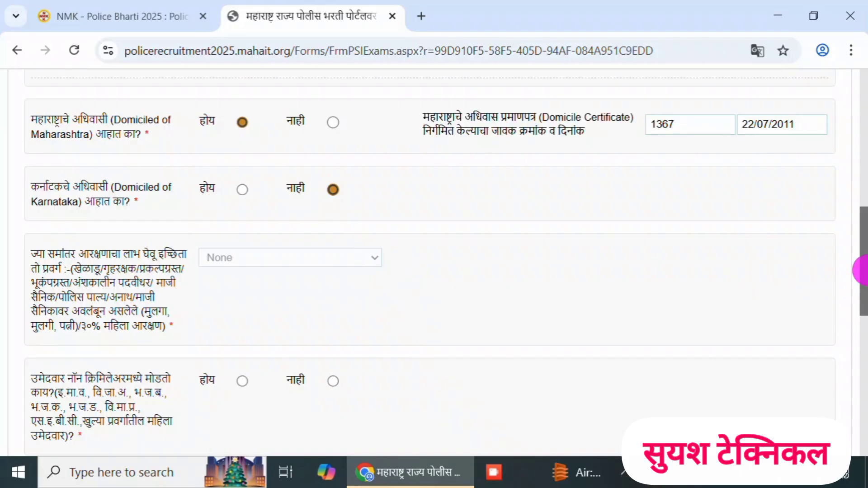
left_click_drag(865, 270, 864, 315)
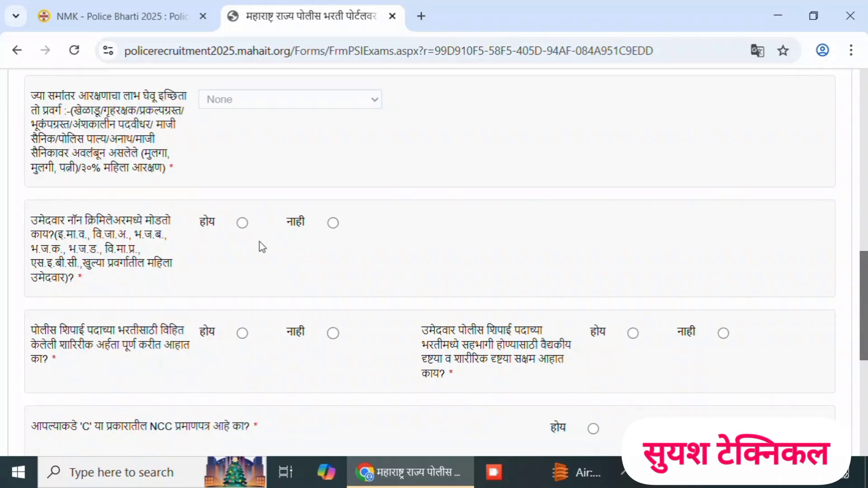
left_click(243, 224)
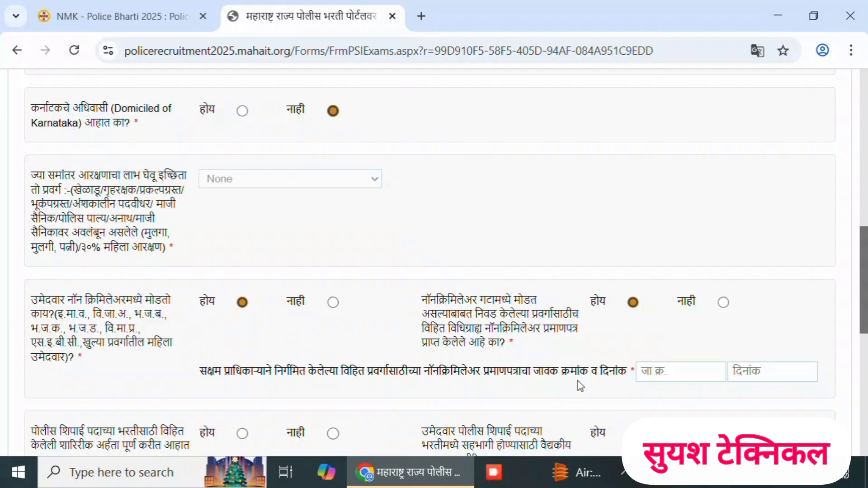
- Enter the non-creamy layer certificate's outward number and the date 04/06/2025
left_click(660, 374)
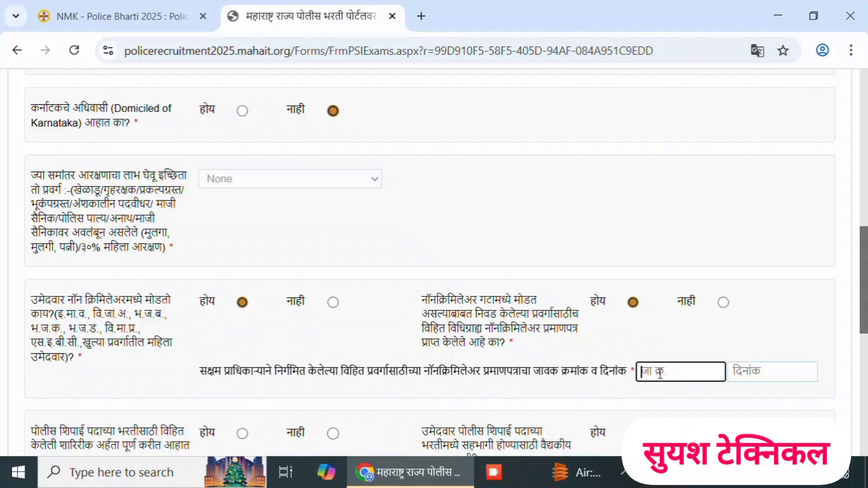
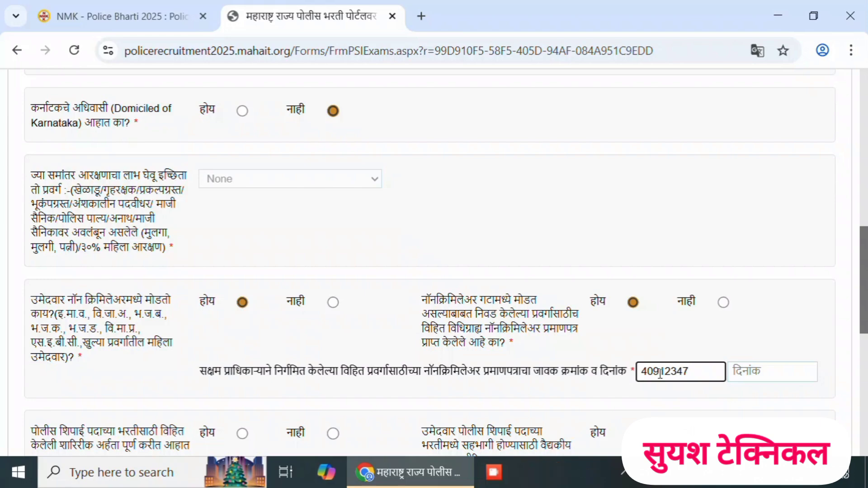
left_click(755, 375)
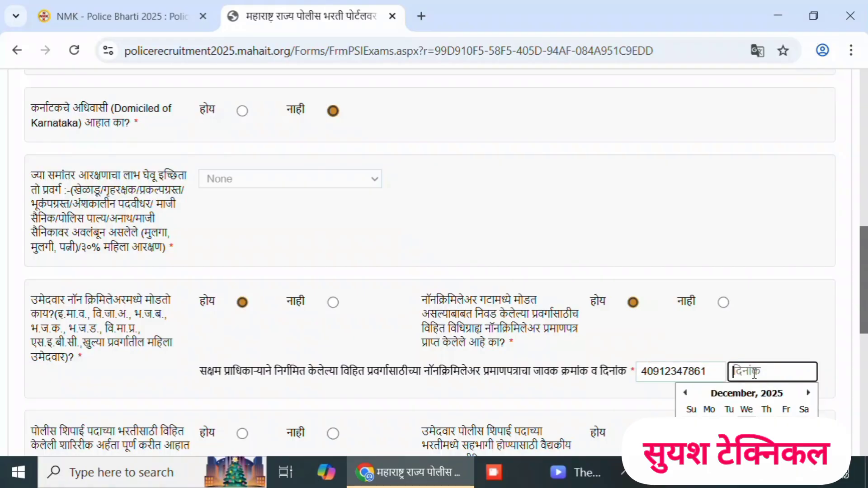
left_click(746, 394)
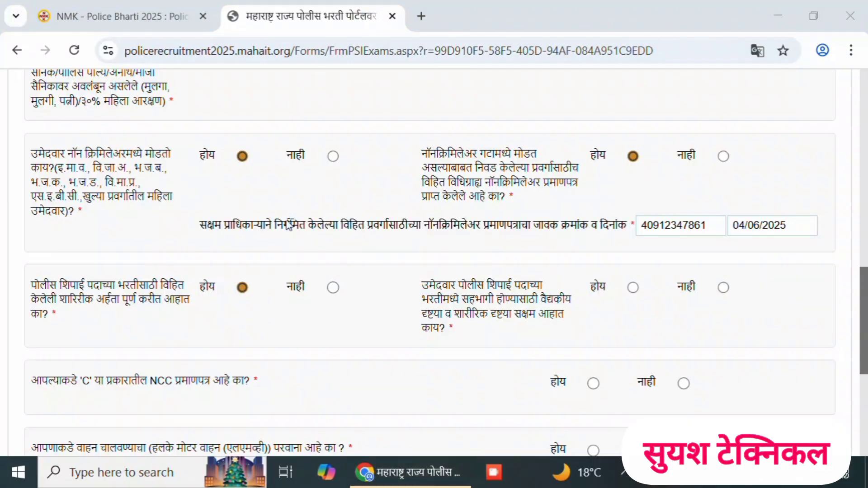
- Answer Yes (होय) to meeting the constable post's physical requirements and Yes to being medically and physically fit
left_click(243, 288)
left_click(240, 289)
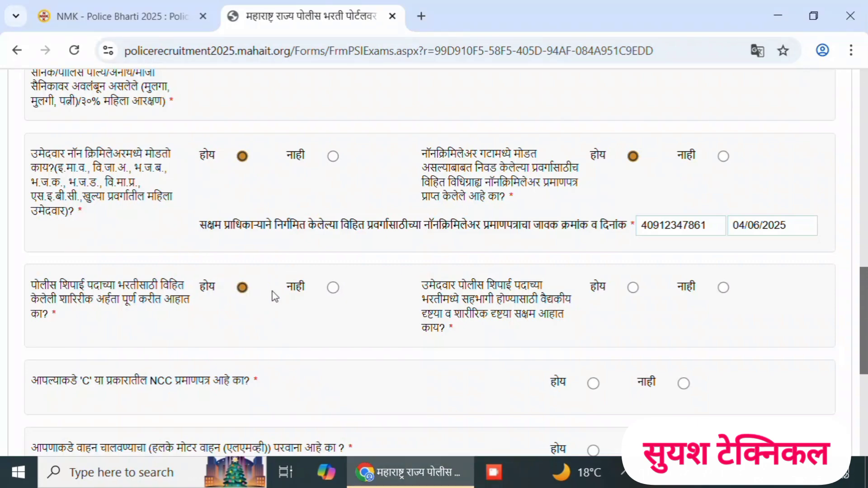
left_click(633, 289)
- Answer No (नाही) to having an NCC 'C' certificate and No to having a light motor vehicle driving licence
scroll(811, 327, "down", 2)
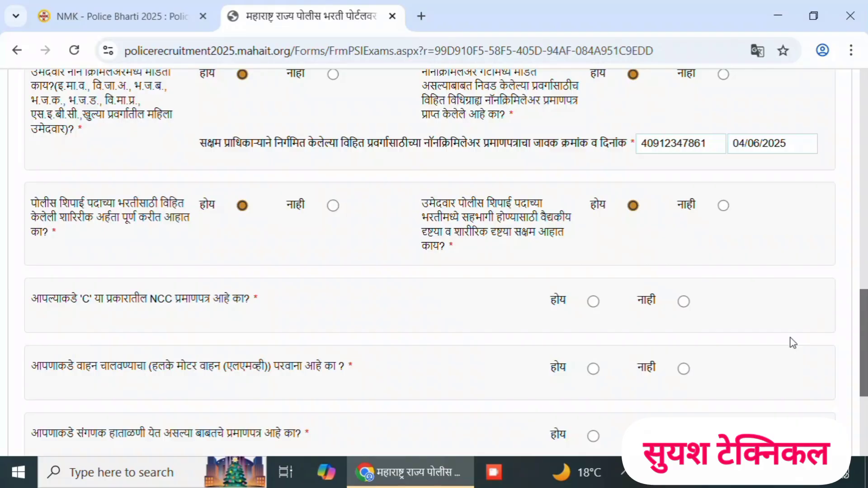
left_click_drag(863, 309, 864, 322)
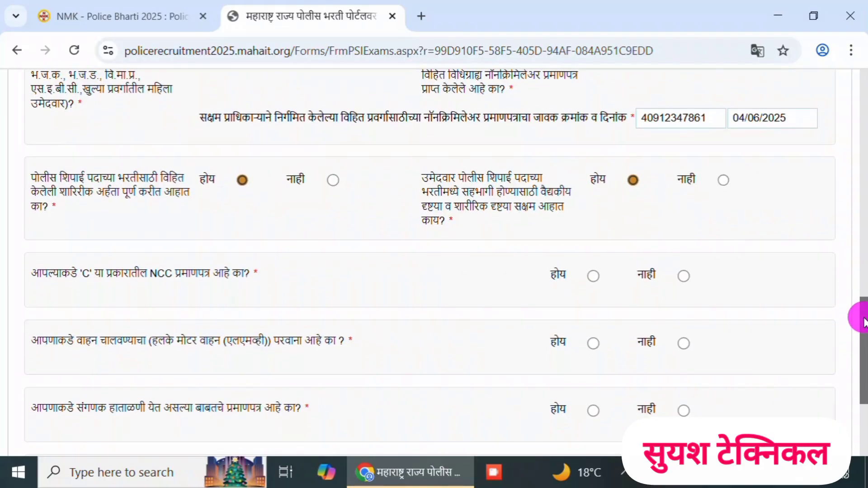
left_click(684, 277)
left_click_drag(863, 329, 864, 351)
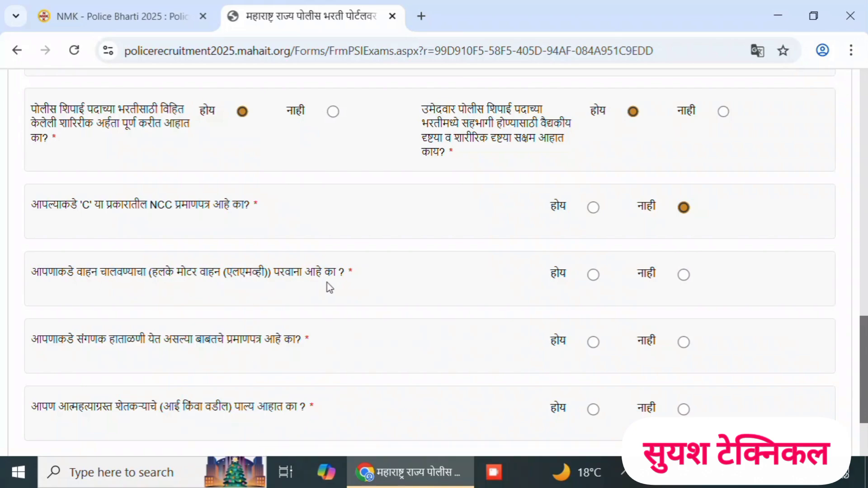
left_click(684, 276)
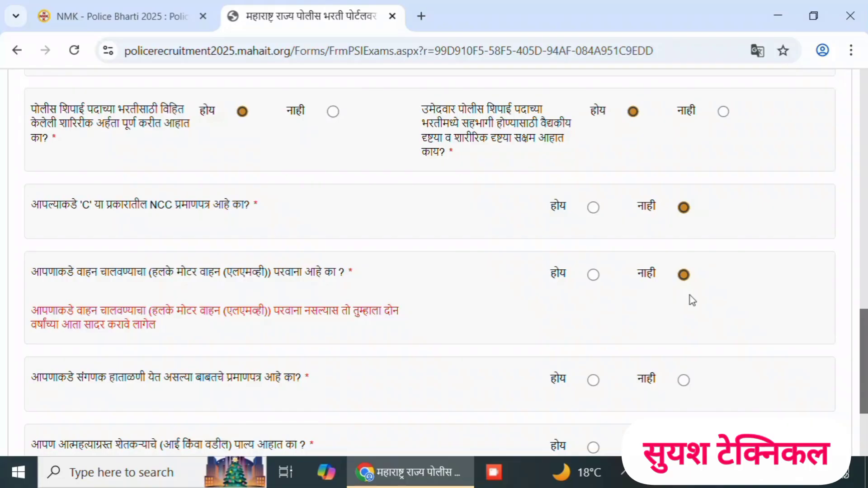
- Answer Yes to the computer certificate and No to being a suicide-affected farmer's child, and continue to the educational details (शैक्षणीक तपशील)
left_click_drag(861, 342, 862, 365)
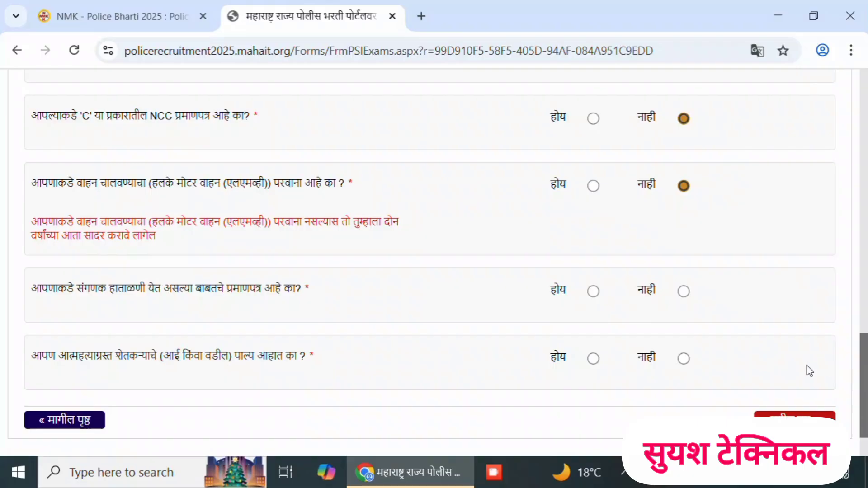
left_click(593, 293)
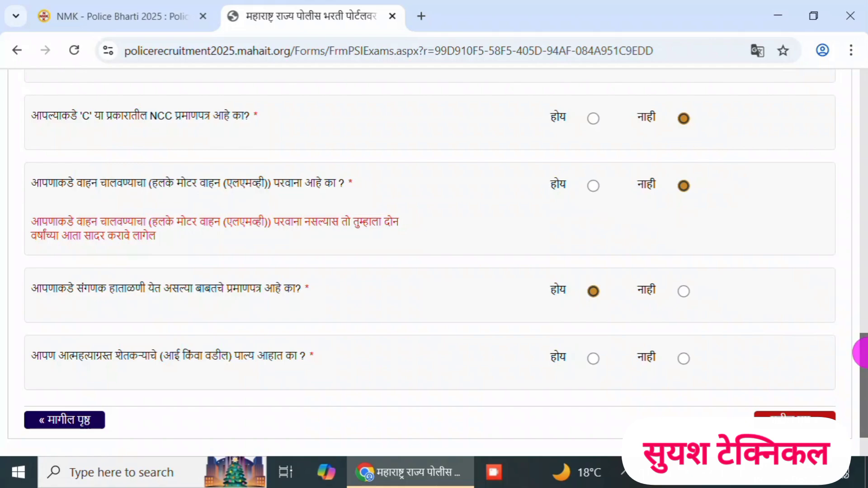
left_click_drag(864, 354, 864, 364)
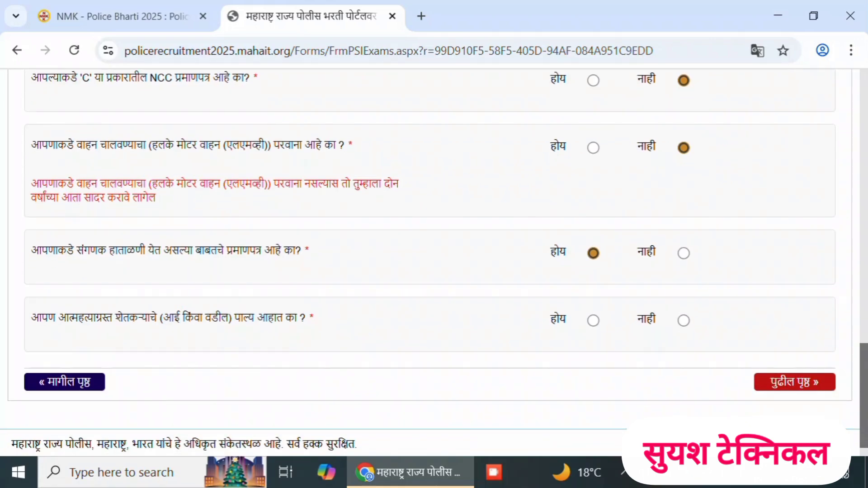
left_click(683, 321)
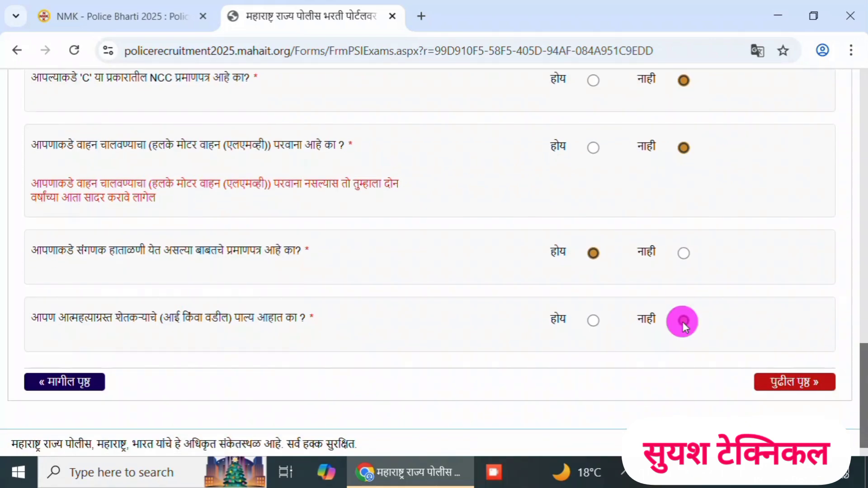
left_click(794, 386)
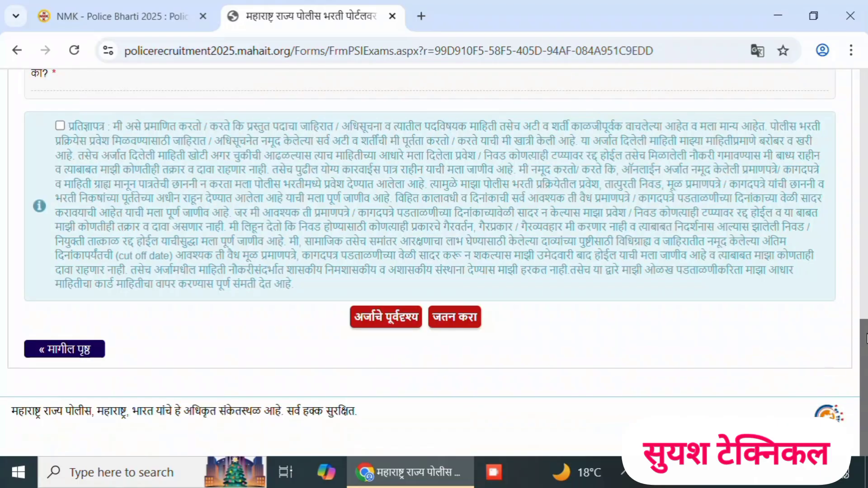
- Set the qualification (अहर्ता) to एच.एस.सी / 12th and enter AMRAVATI as the board or university name
scroll(824, 372, "up", 10)
scroll(434, 263, "up", 4)
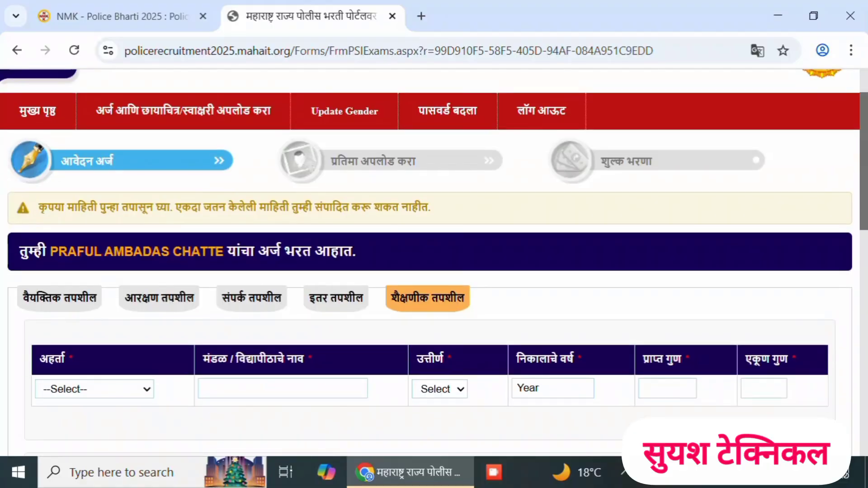
scroll(434, 263, "down", 2)
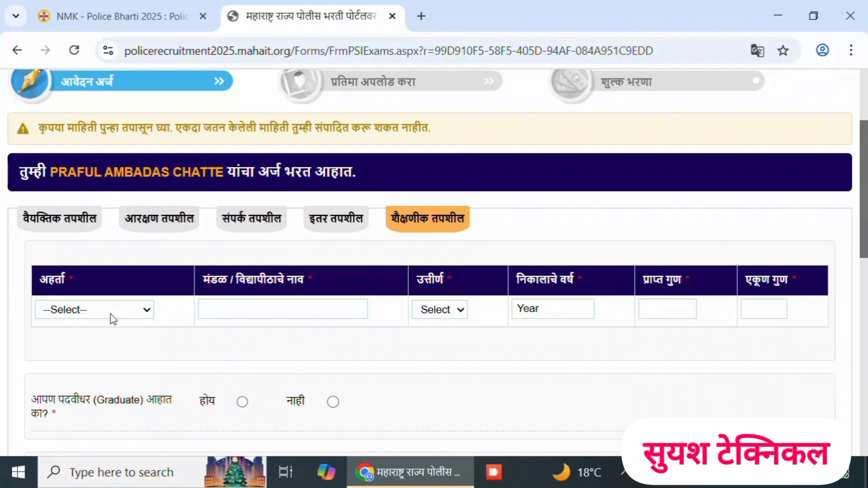
left_click(78, 310)
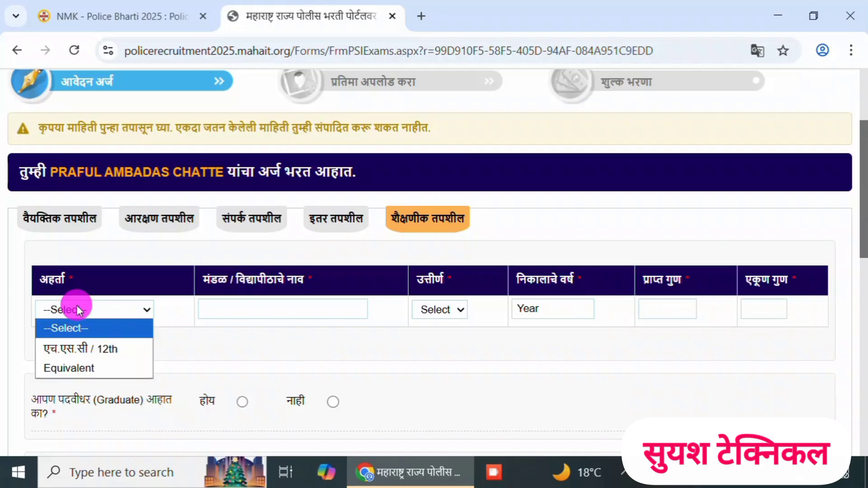
left_click(72, 348)
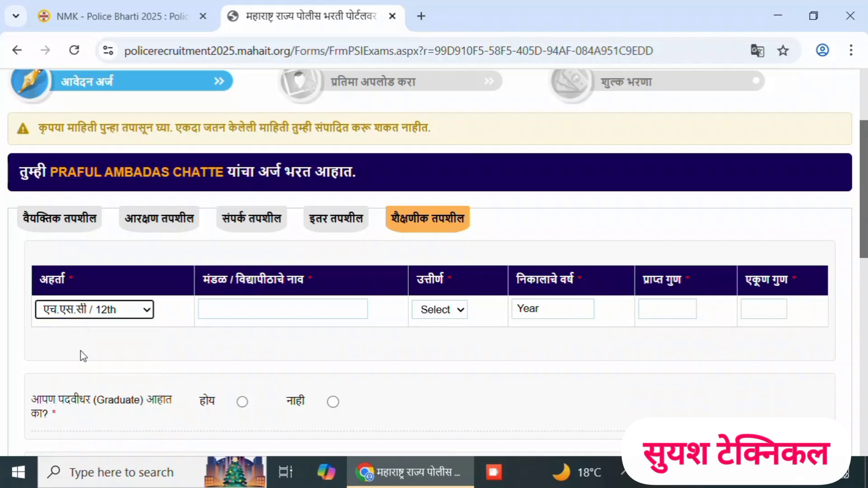
left_click(280, 312)
type("AM")
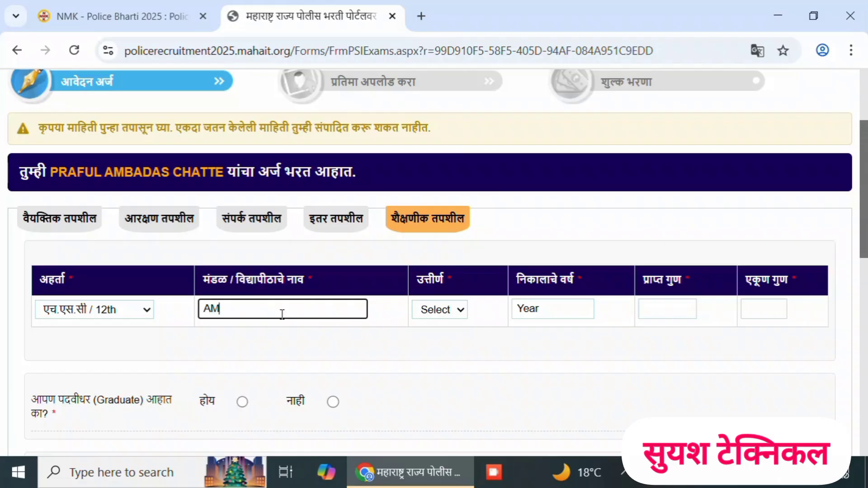
type("RAVATI")
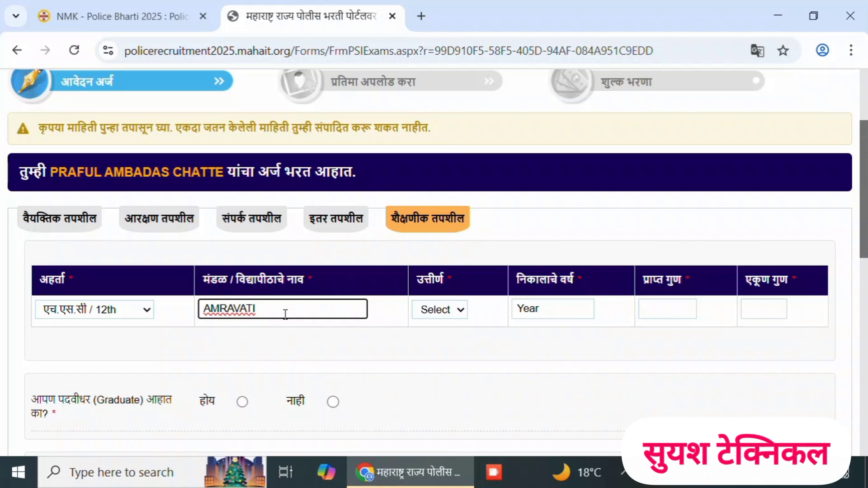
- Set the 12th result to Pass and the result year (निकालाचे वर्ष) to 2013
left_click(438, 312)
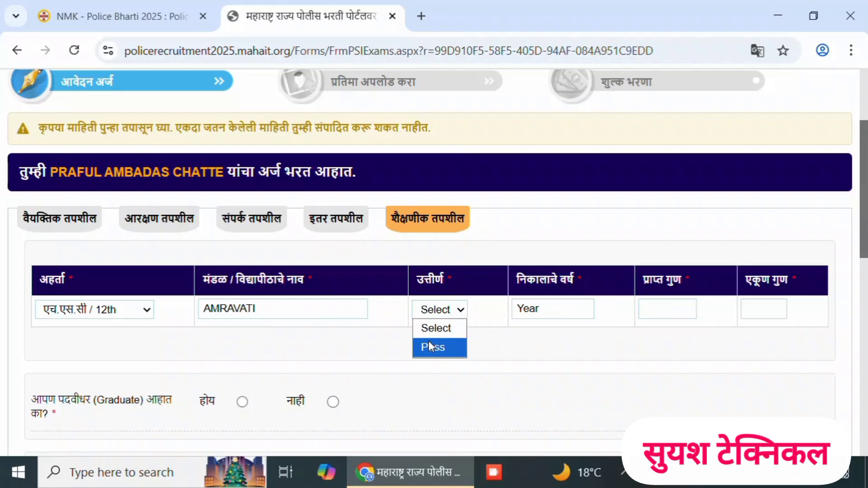
left_click(429, 344)
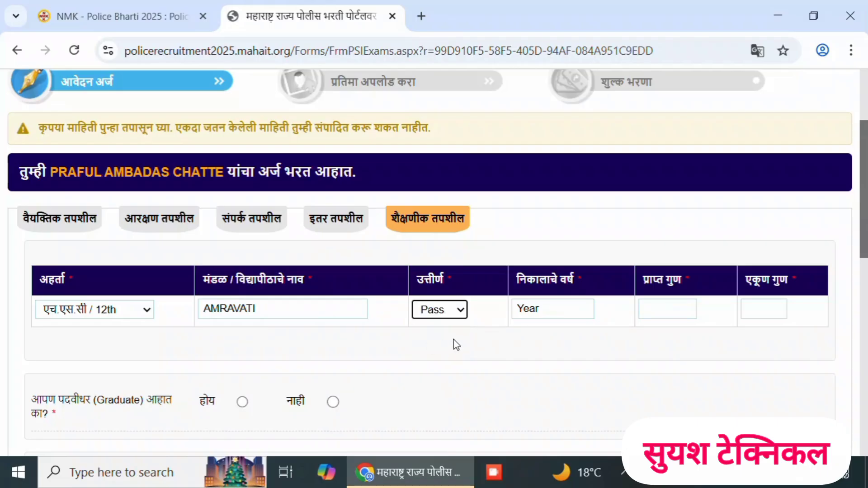
left_click(571, 309)
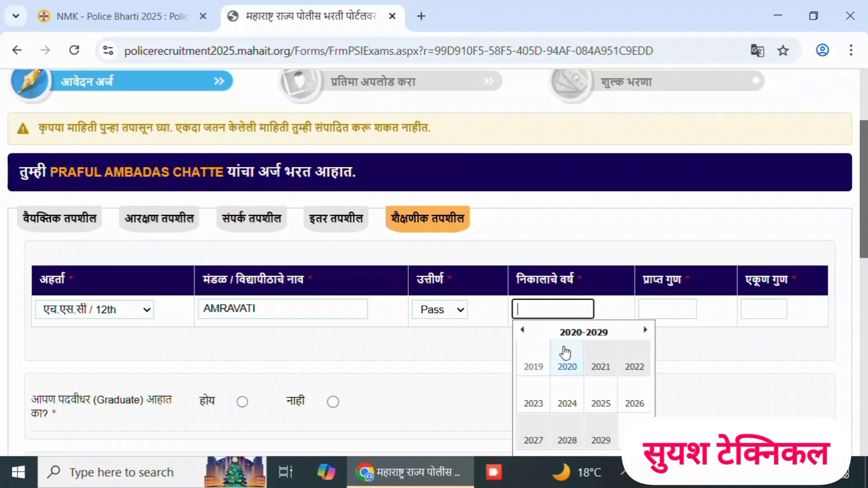
type("2013")
- Enter 384 as the 12th marks obtained (प्राप्त गुण) and 600 as the total marks (एकूण गुण)
scroll(688, 237, "down", 2)
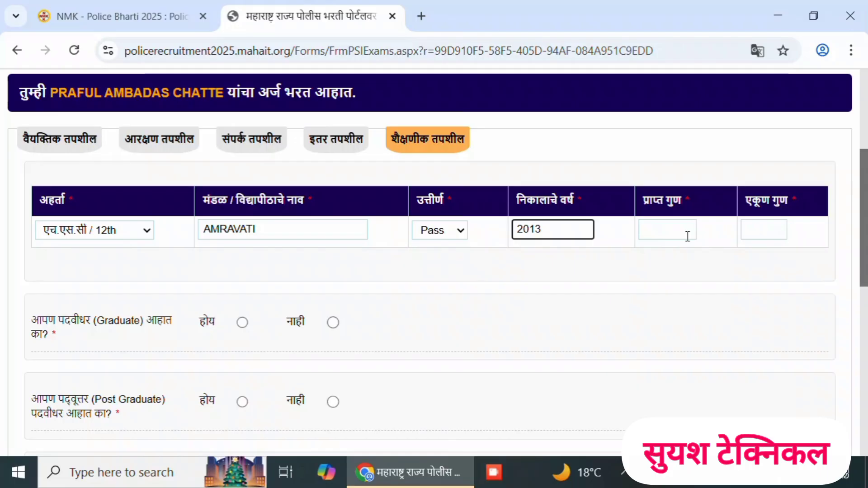
left_click(672, 231)
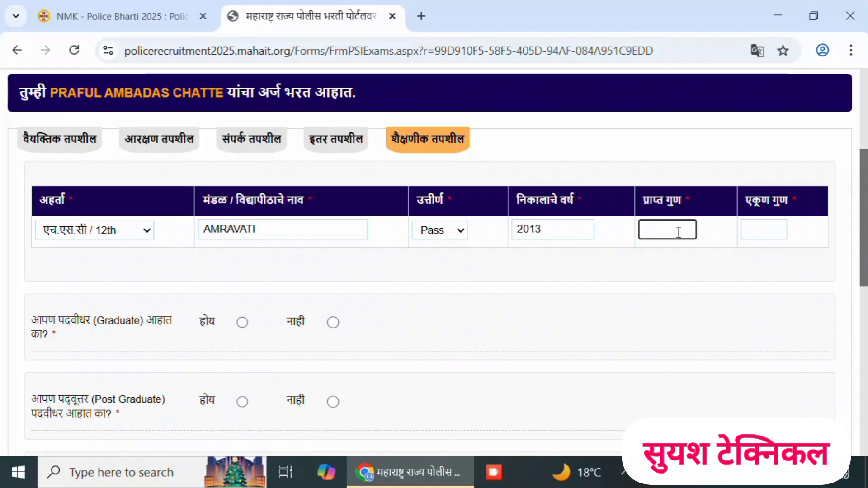
type("384")
left_click(756, 231)
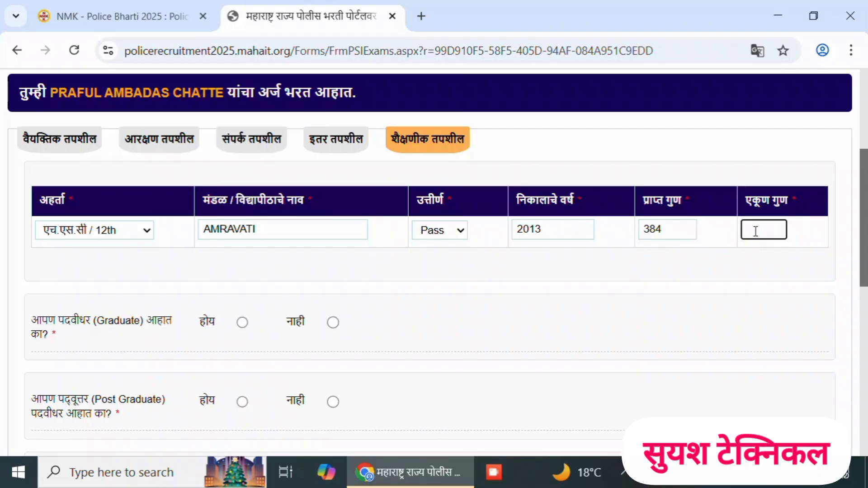
type("600")
- Answer Yes (होय) to being a graduate and choose B.Com as the graduation branch
left_click(242, 323)
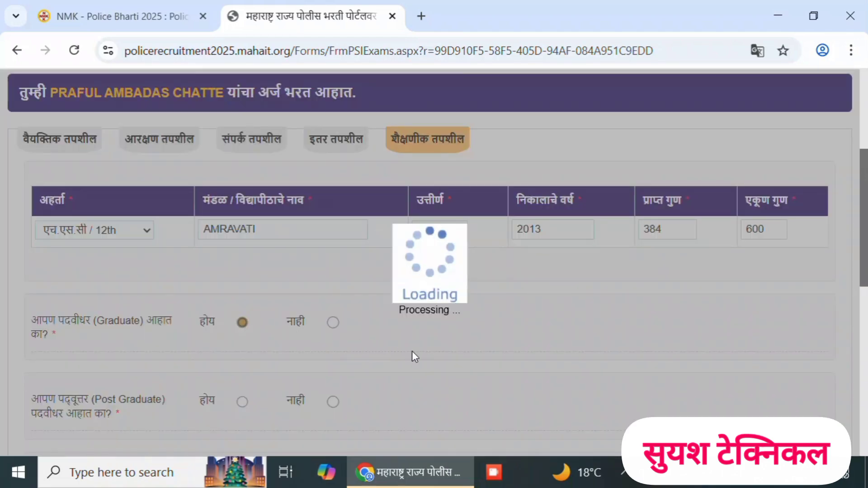
scroll(411, 351, "down", 2)
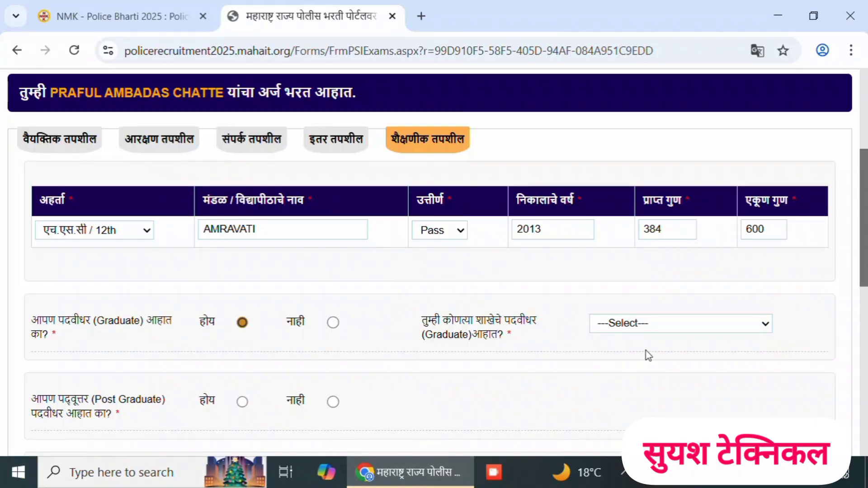
left_click(667, 329)
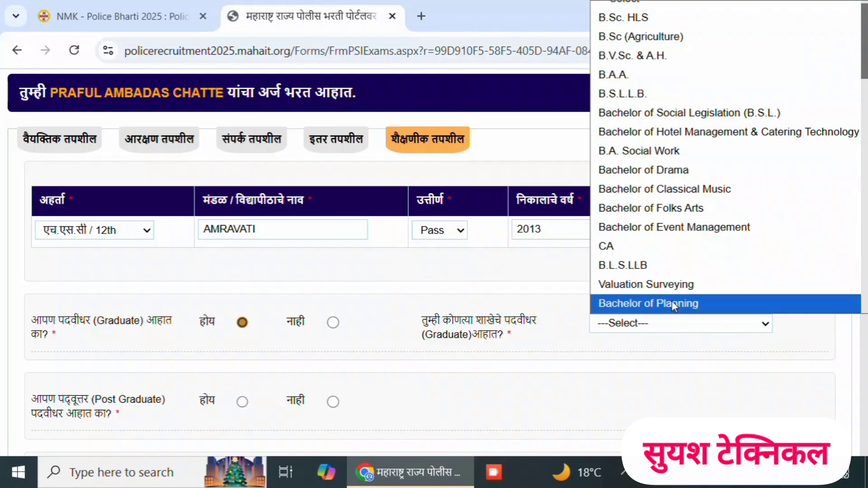
scroll(655, 280, "down", 4)
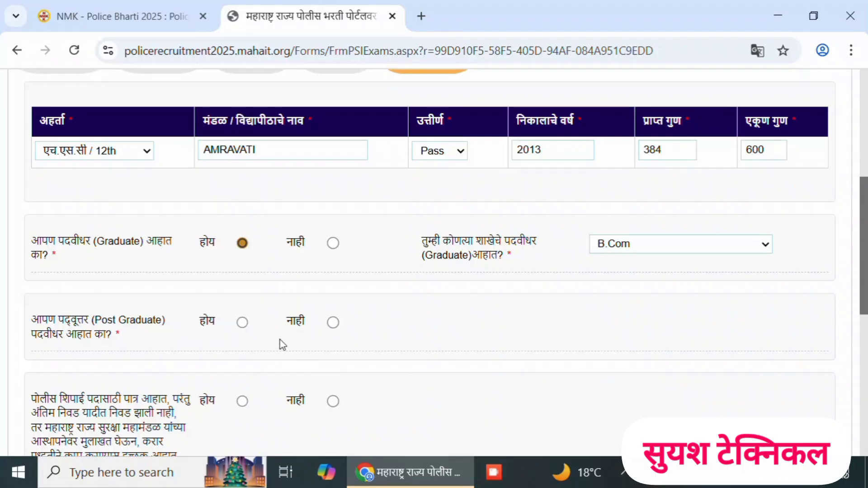
- Answer No (नाही) to being a post graduate and accept the declaration (प्रतिज्ञापत्र)
scroll(321, 335, "down", 2)
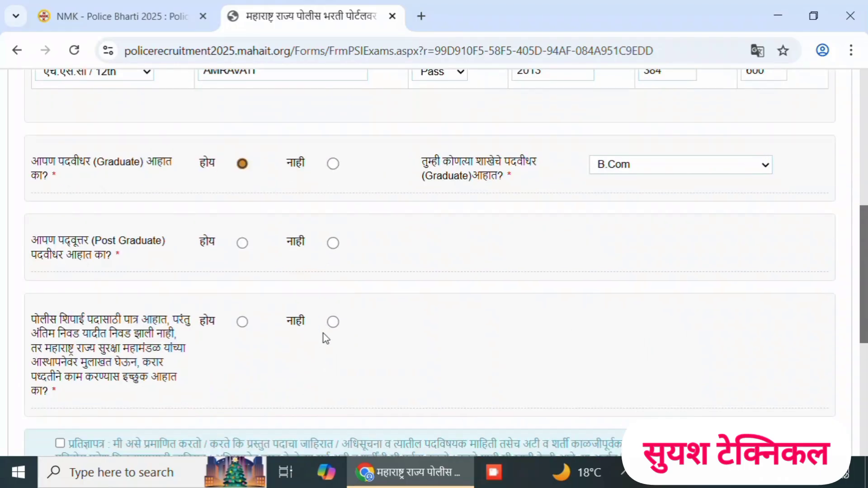
left_click(333, 245)
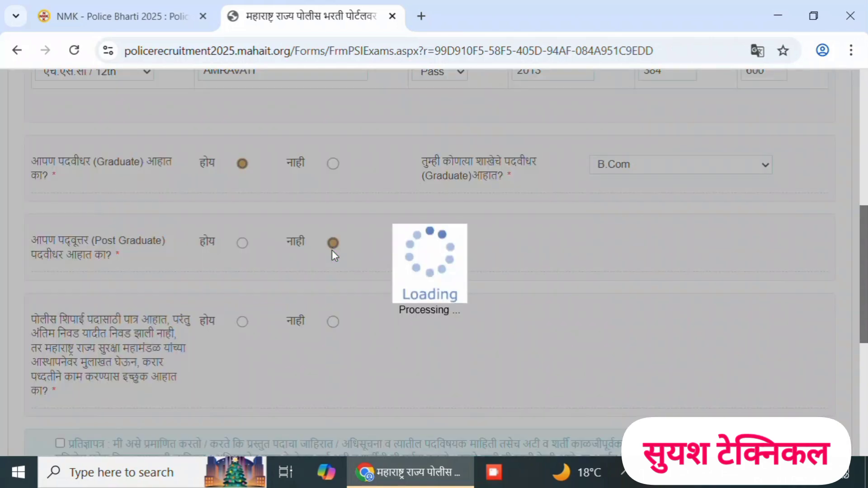
scroll(344, 262, "down", 2)
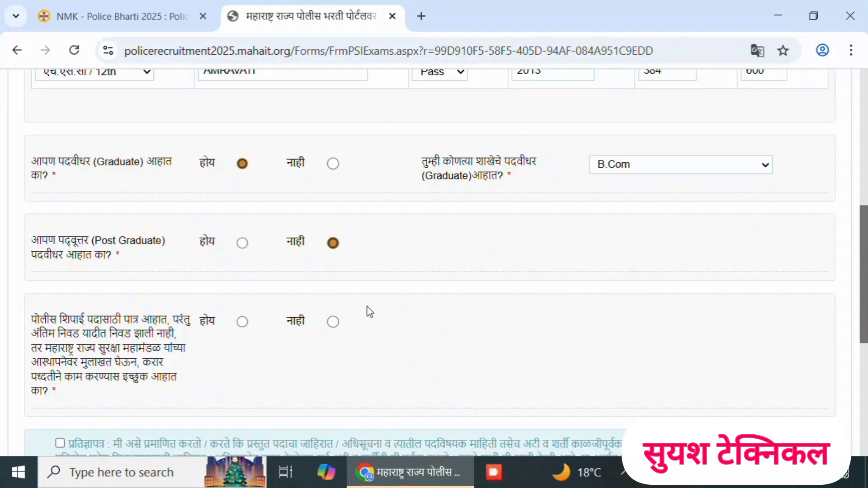
scroll(374, 319, "down", 2)
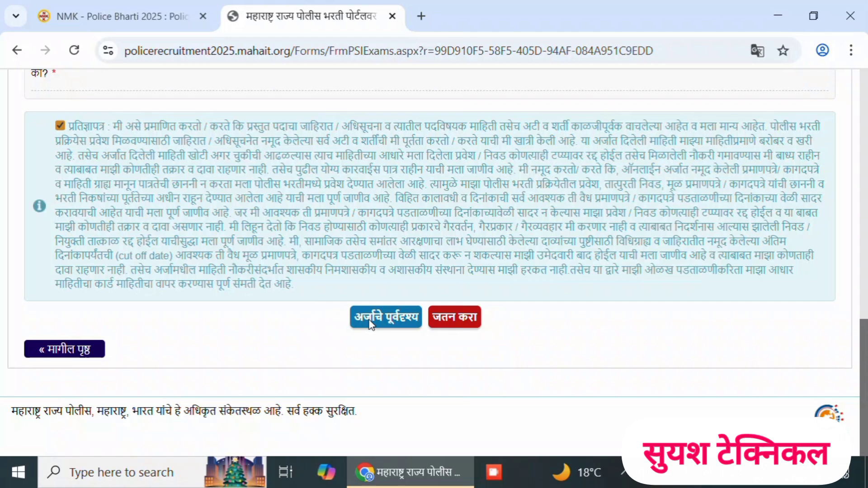
- Preview the filled application through to its declaration and close the preview
left_click(369, 318)
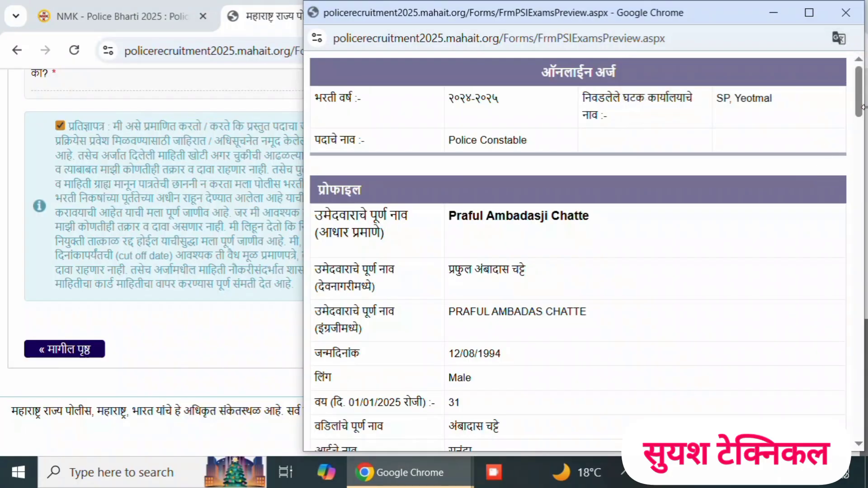
left_click_drag(862, 108, 856, 427)
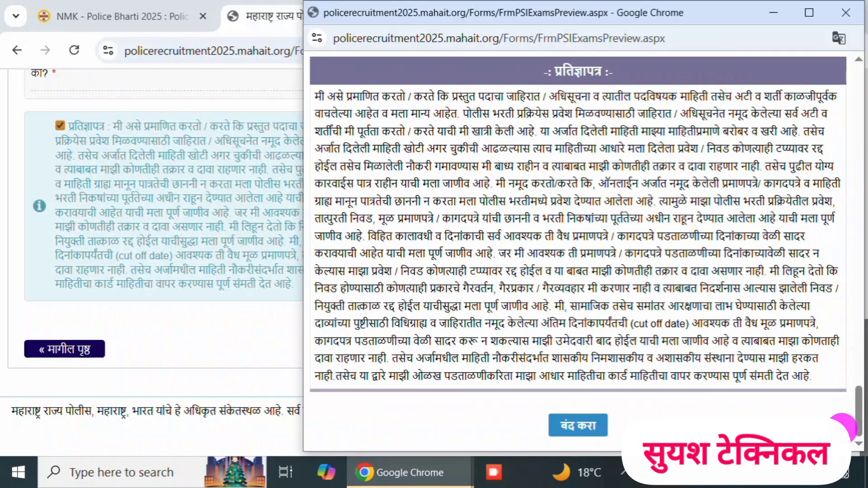
left_click(596, 427)
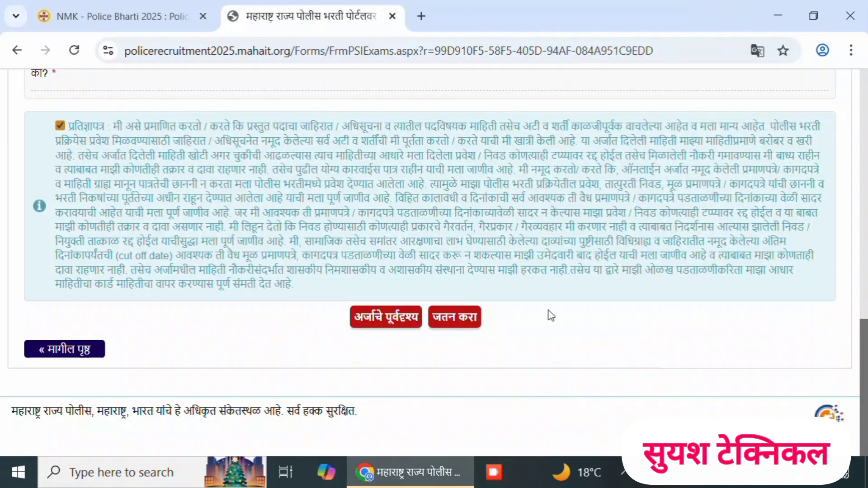
- Save the application (जतन करा), confirm that it can no longer be edited, and dismiss the submission notice
left_click(467, 319)
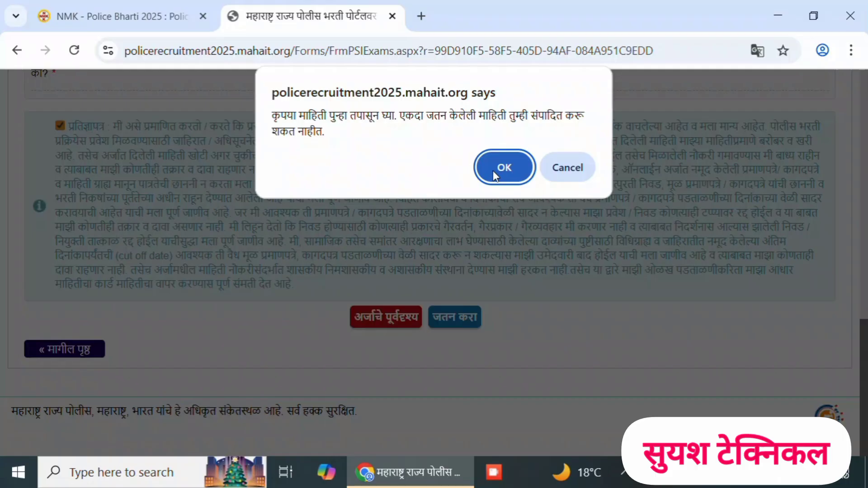
left_click(495, 175)
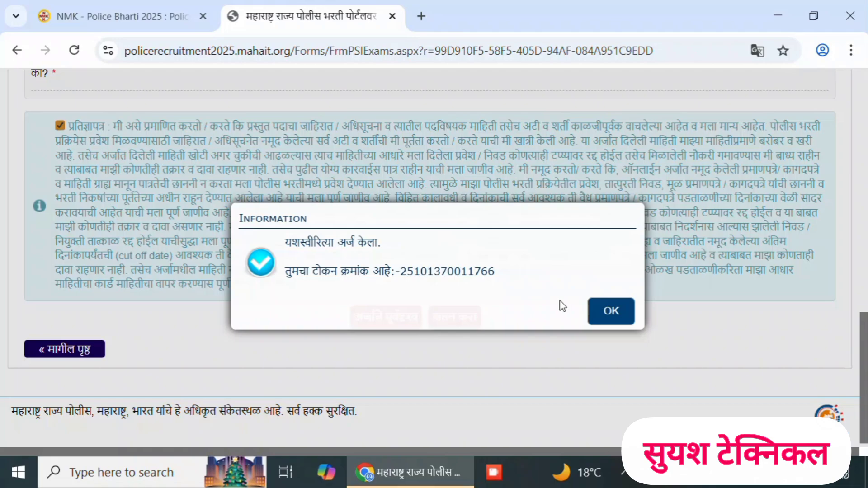
left_click(612, 312)
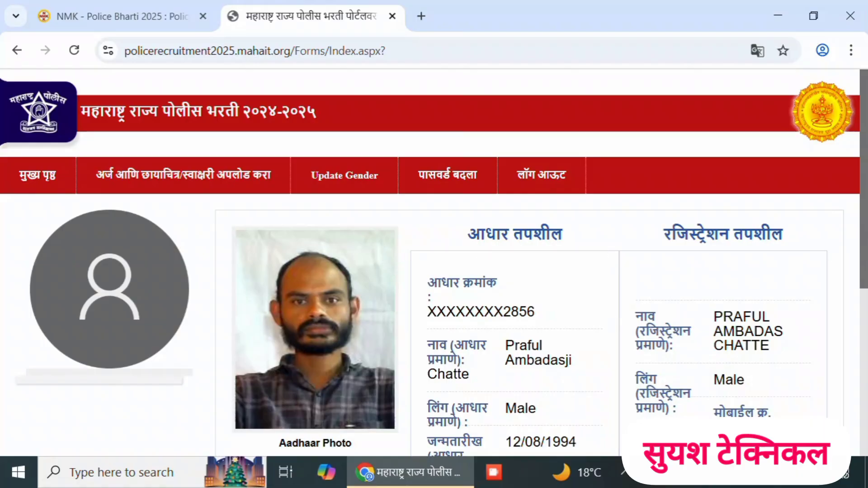
- Go to the photo and signature upload page (छायाचित्र आणि स्वाक्षरी अपलोड करा) and start the photo upload
mouse_move(207, 180)
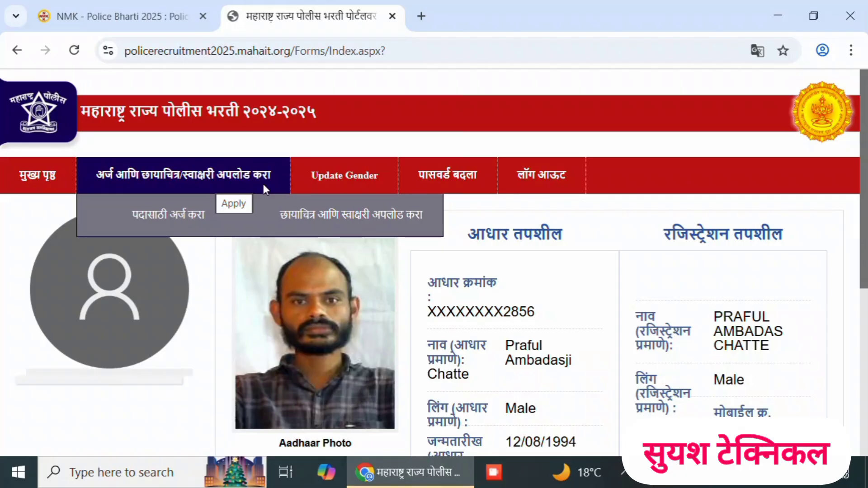
left_click(289, 217)
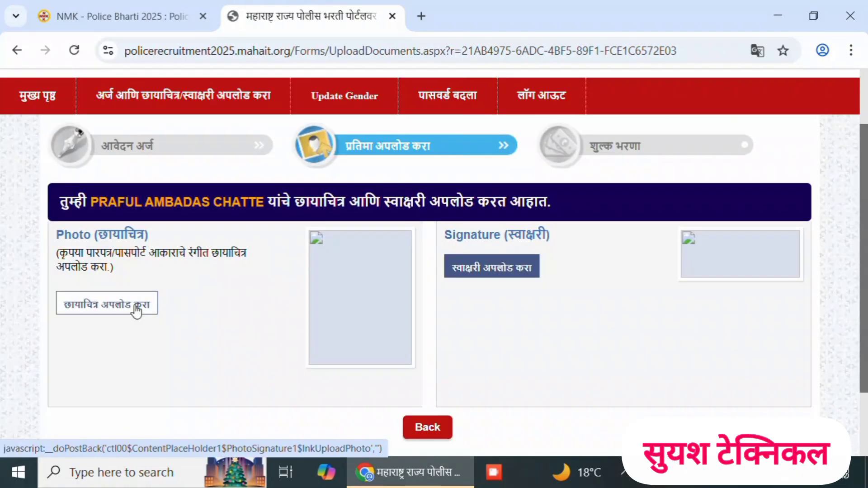
left_click(135, 307)
left_click(135, 307)
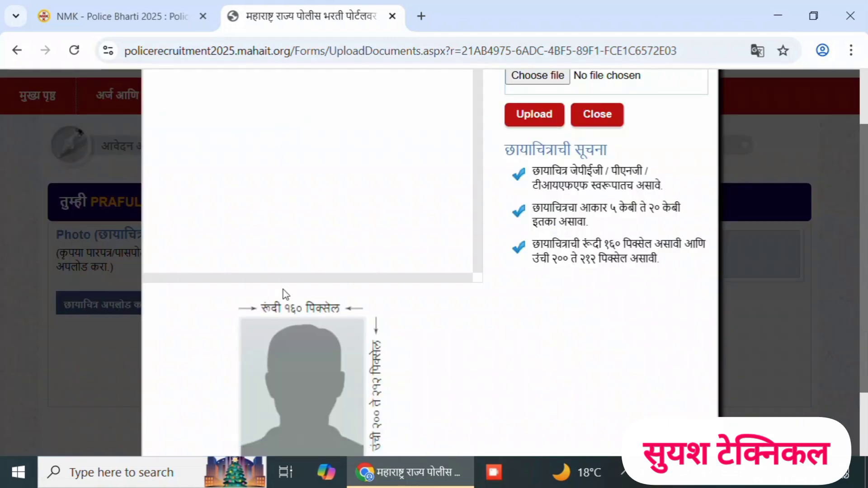
left_click_drag(859, 332, 849, 223)
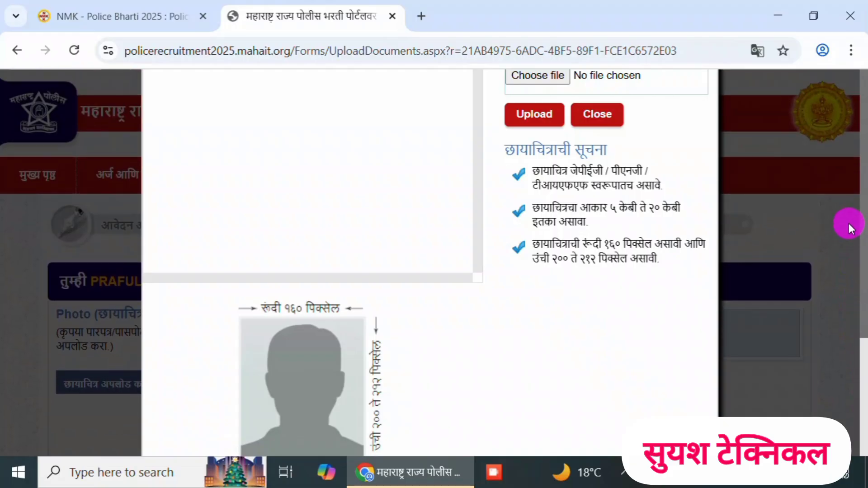
- Choose the applicant's photo JPG from the Pictures folder and upload it as the application photo
left_click(535, 78)
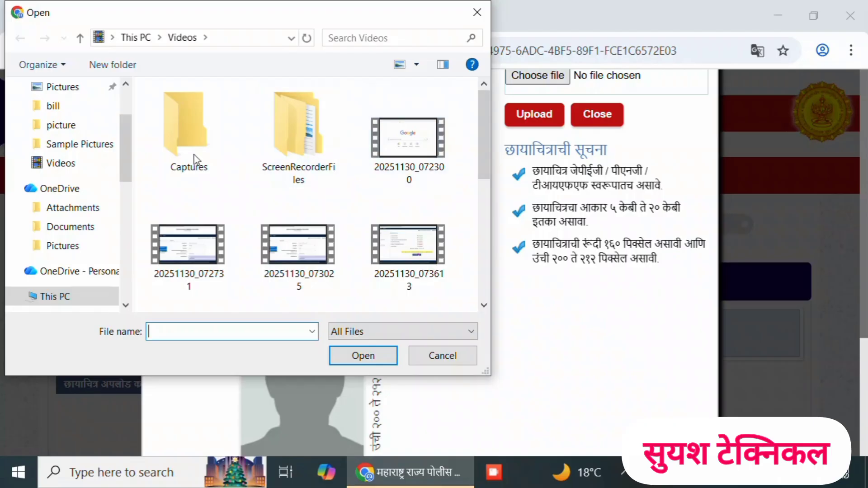
left_click(75, 88)
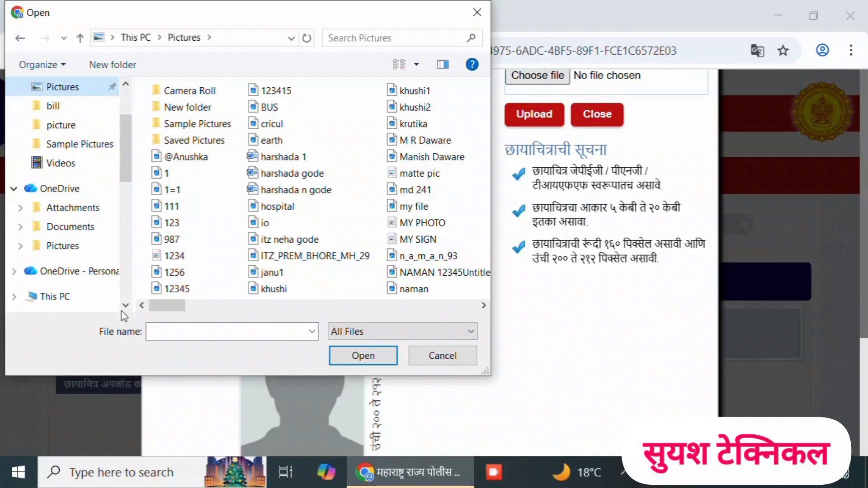
left_click(167, 331)
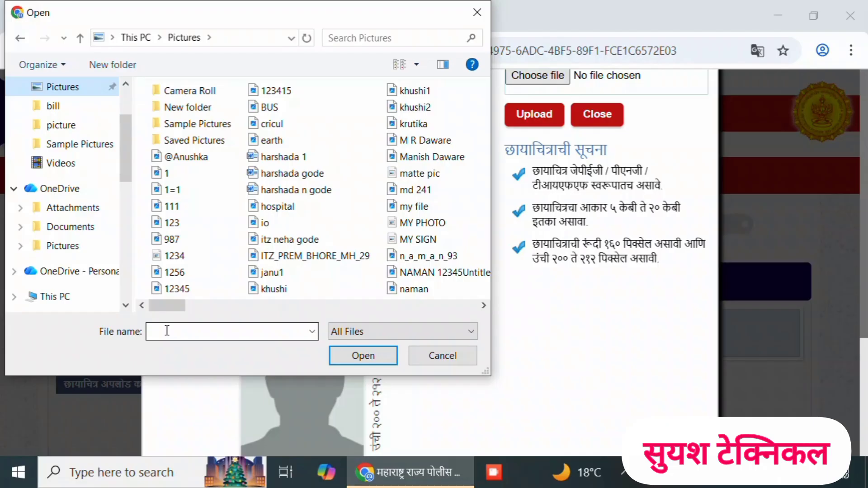
left_click(166, 331)
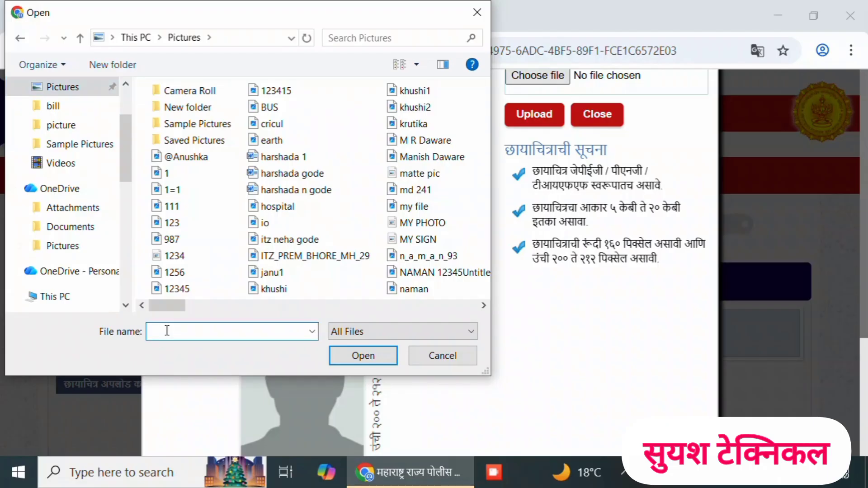
type("P")
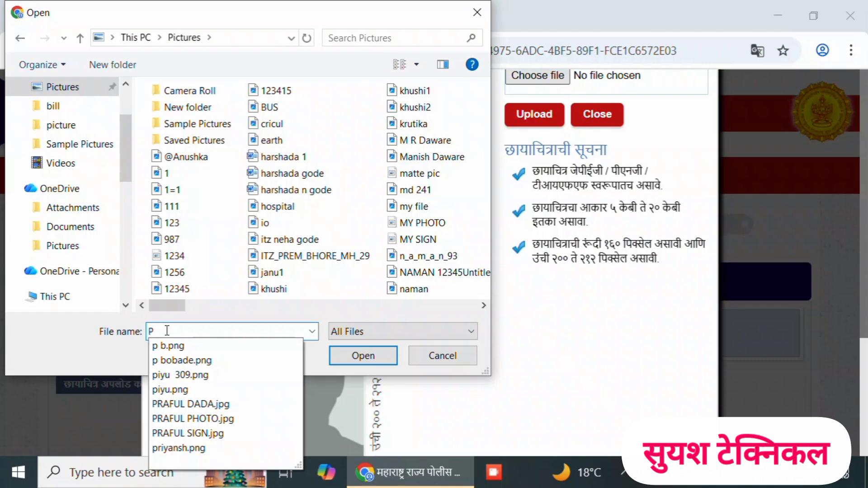
type("R")
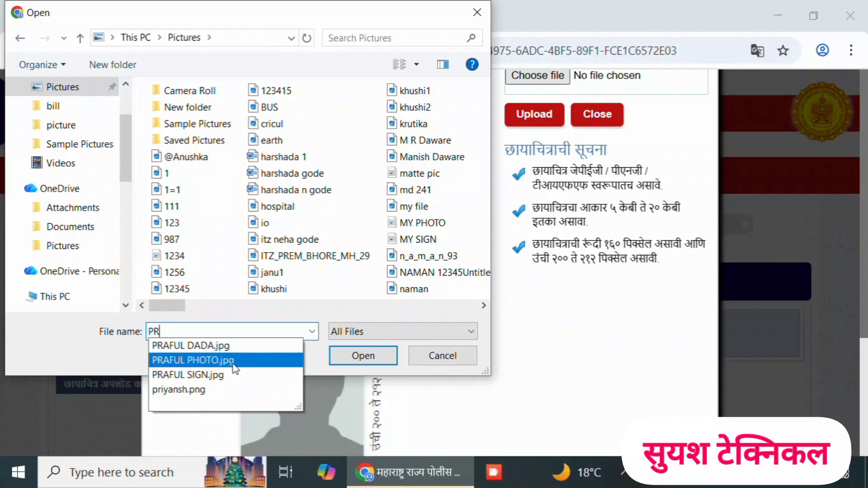
left_click(186, 361)
left_click(337, 361)
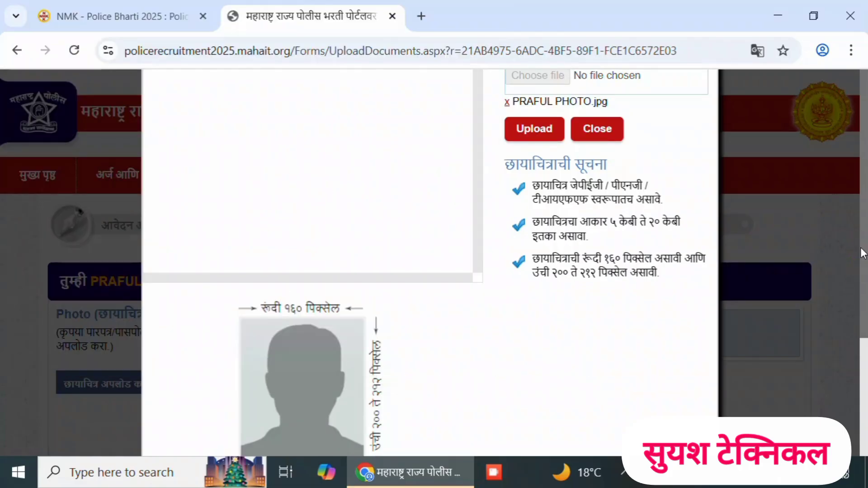
left_click(507, 102)
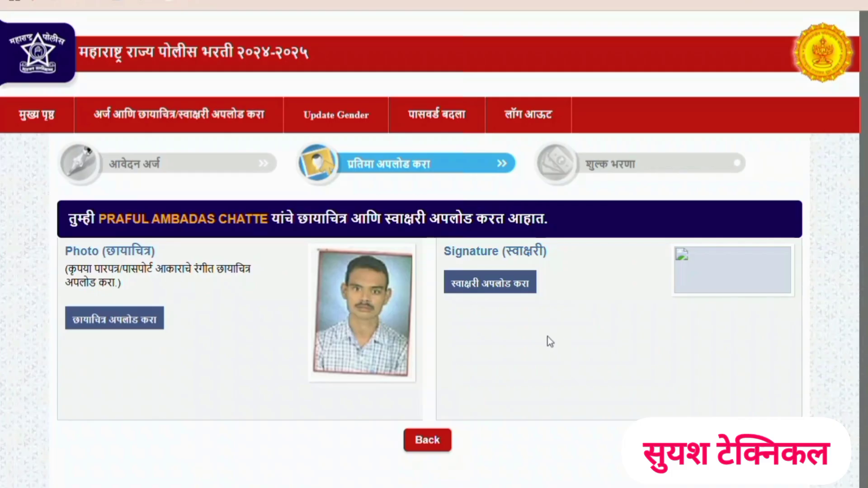
- Upload the applicant's signature JPG numbered (1) from the Downloads folder and save it as the signature
left_click(491, 290)
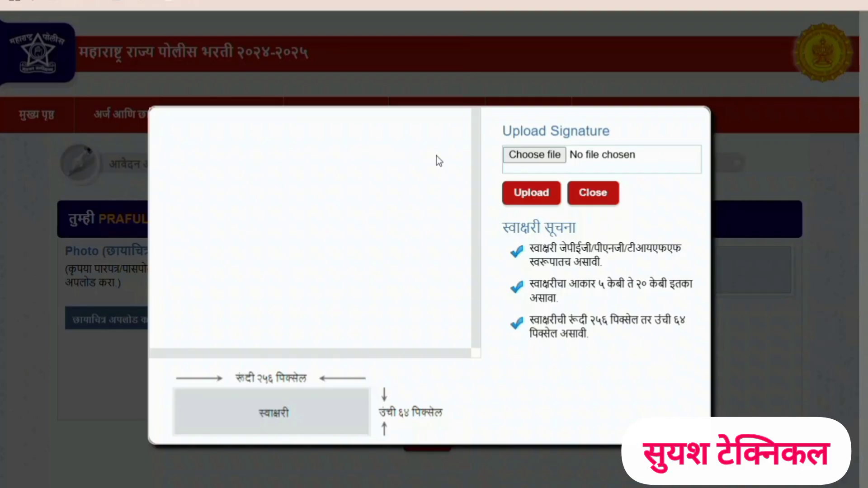
left_click(514, 154)
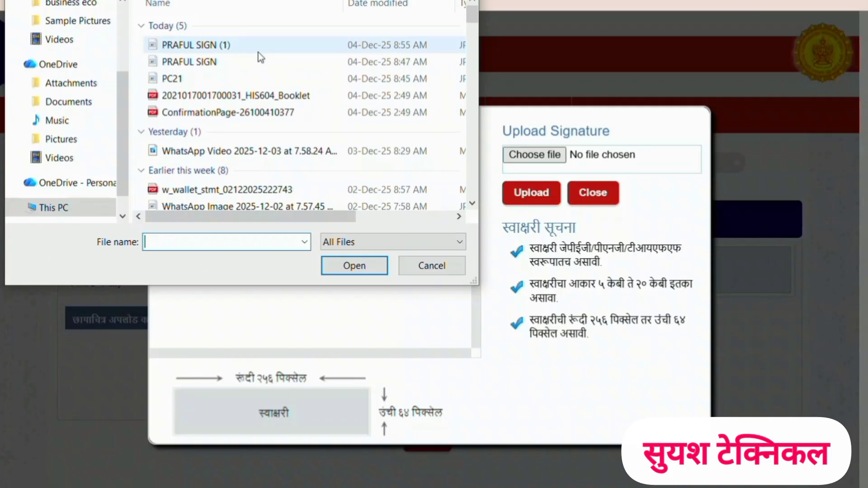
mouse_move(259, 53)
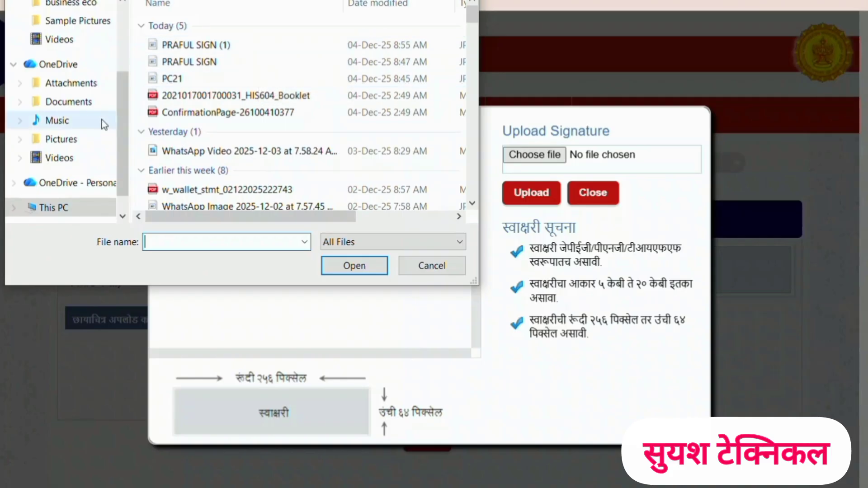
scroll(104, 122, "up", 1)
scroll(104, 121, "up", 1)
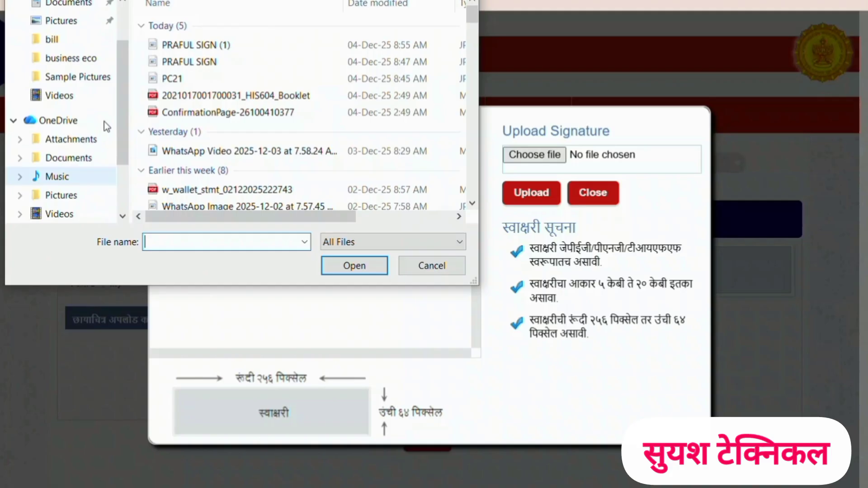
scroll(104, 121, "up", 2)
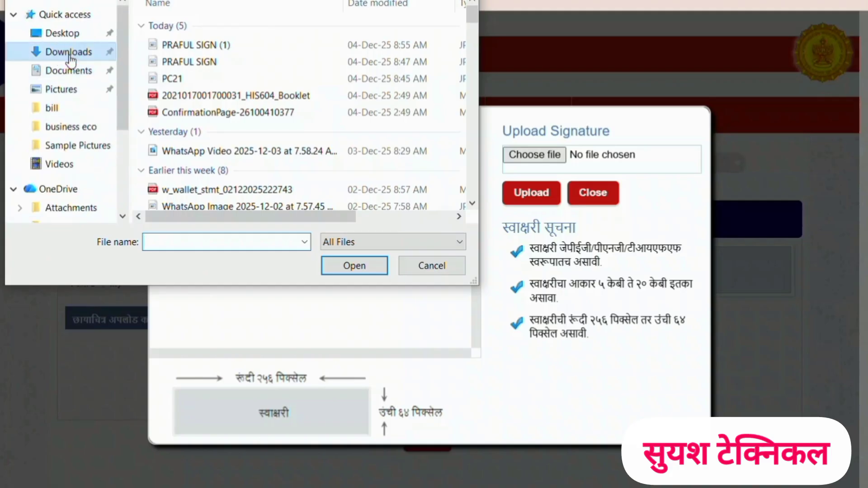
left_click(68, 54)
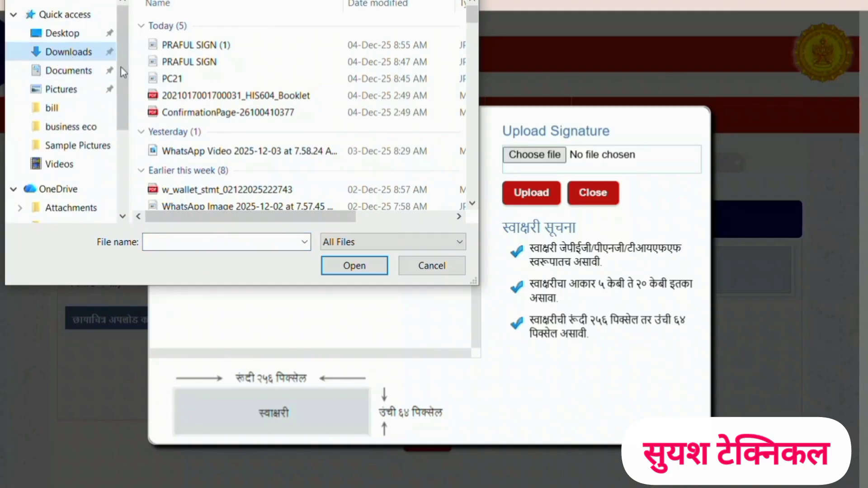
left_click(193, 45)
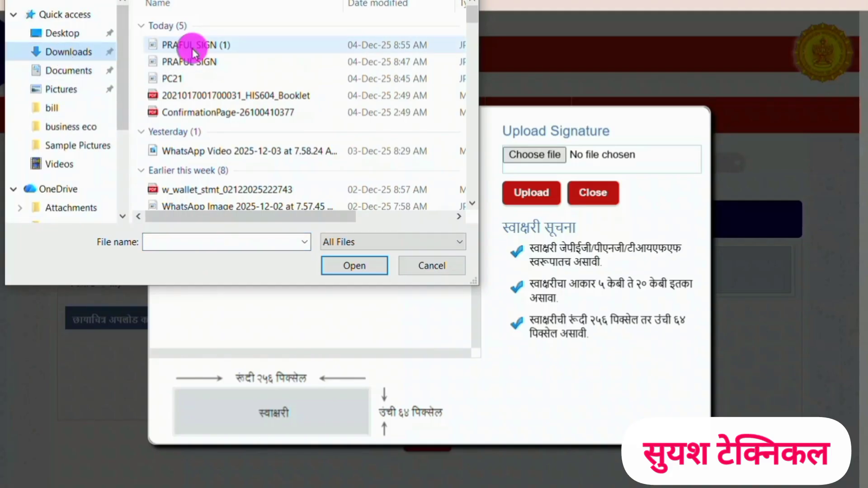
left_click(356, 273)
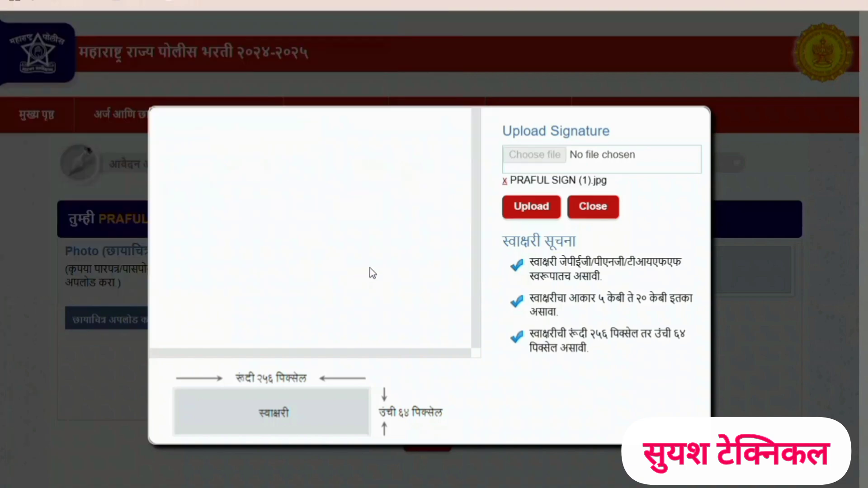
left_click(525, 211)
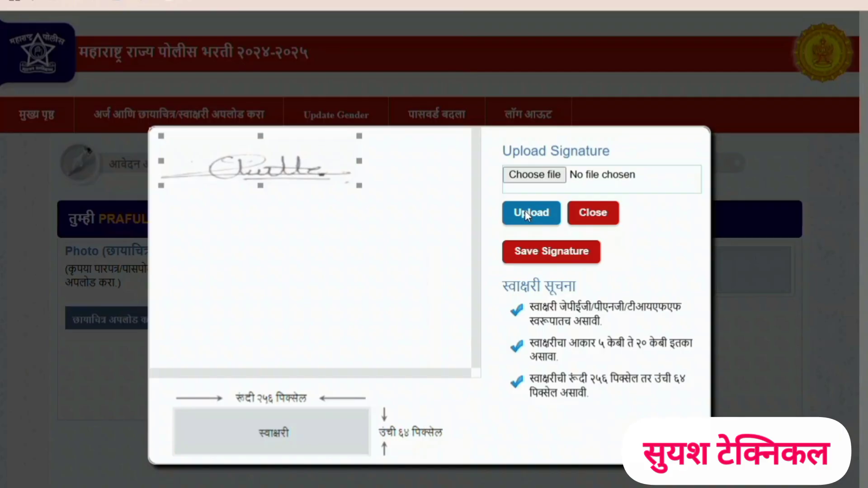
left_click(536, 257)
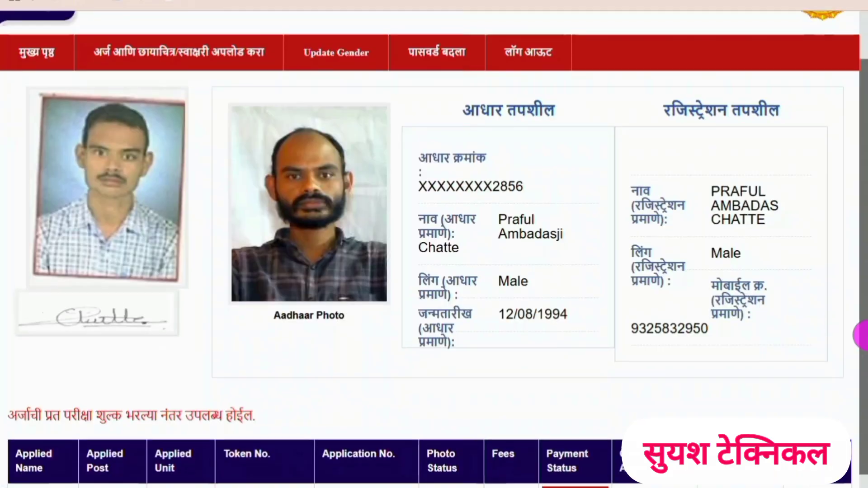
- Start the fee payment for the Police Constable application and proceed with its prefilled token number
scroll(434, 249, "down", 2)
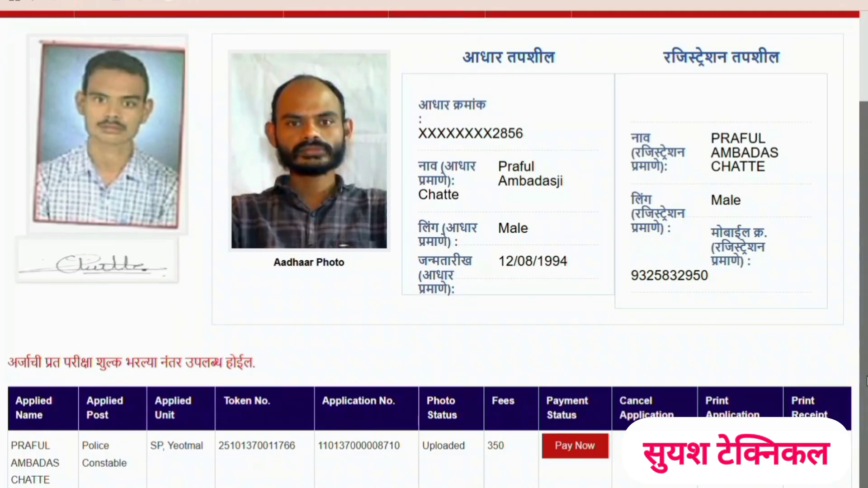
left_click(583, 457)
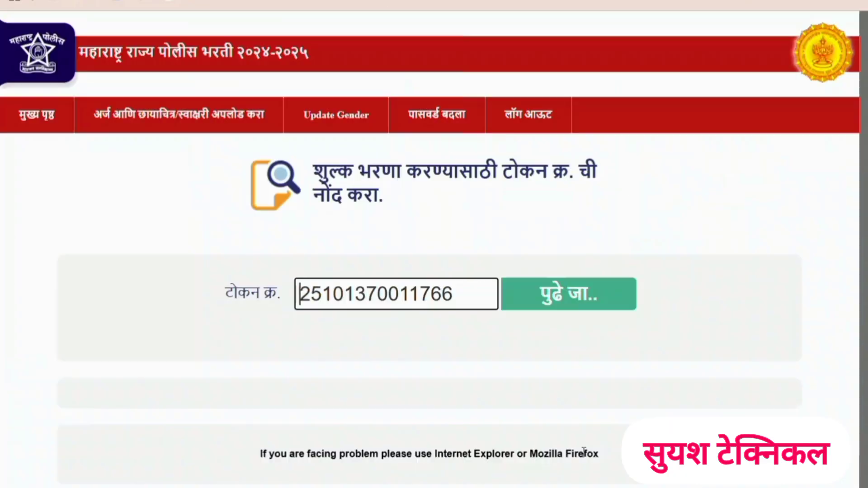
left_click(591, 307)
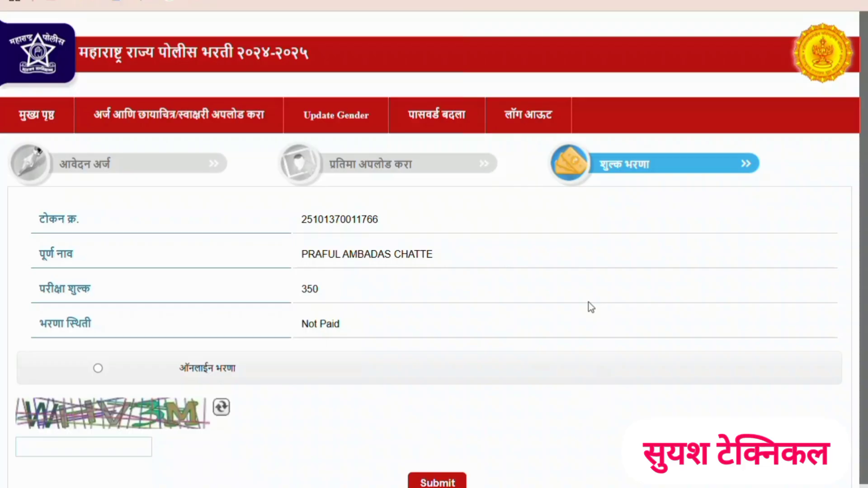
- Select online payment (ऑनलाईन भरणा) for the exam fee, enter the displayed captcha code and submit the payment request
left_click(98, 368)
left_click(98, 368)
left_click(94, 449)
type("W")
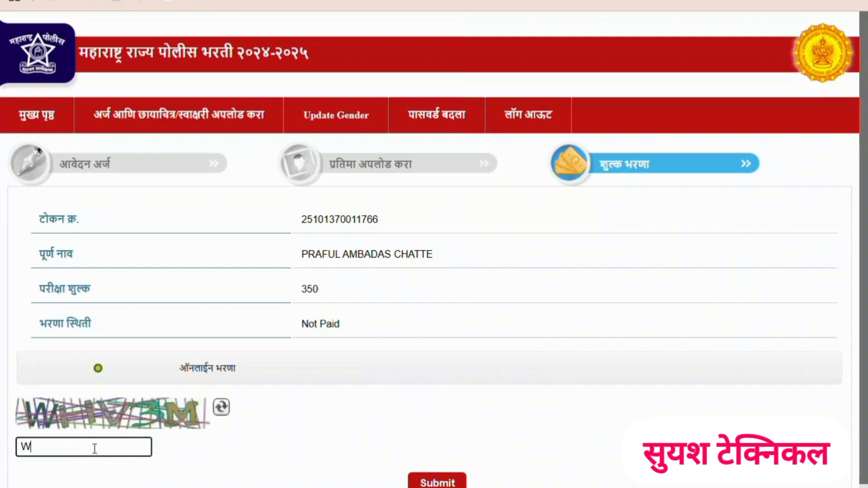
type("HV3M")
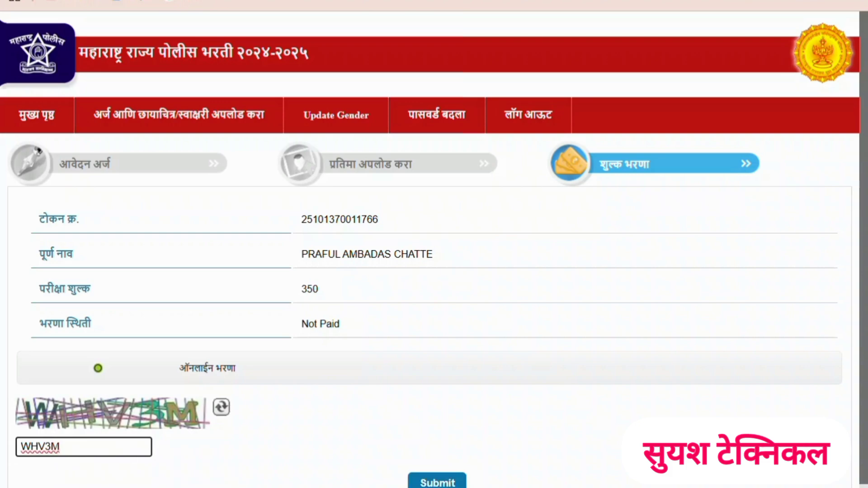
left_click(438, 484)
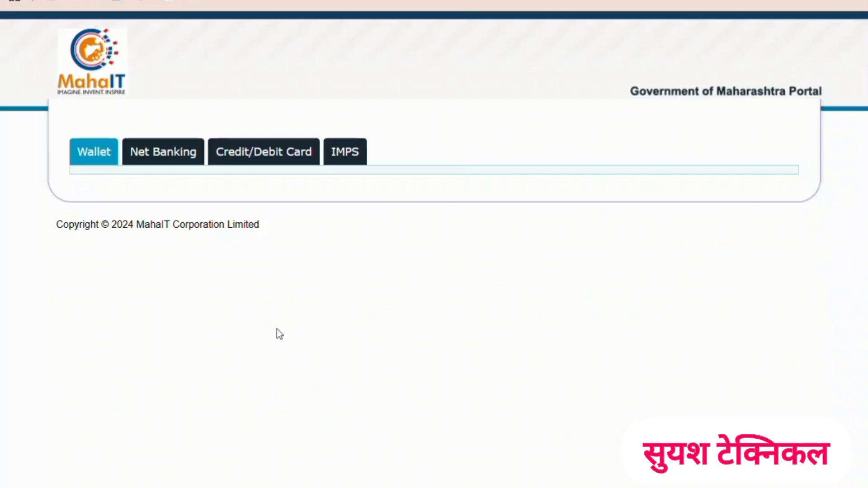
- Proceed with the fee payment through PayGov (Credit/Debit Card) Master/Visa/Rupay and choose UPI QR as the payment method
left_click(269, 156)
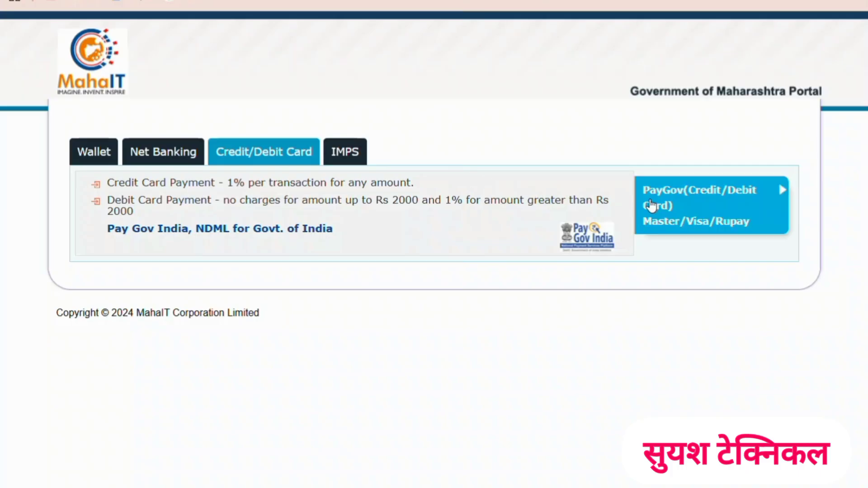
left_click(651, 206)
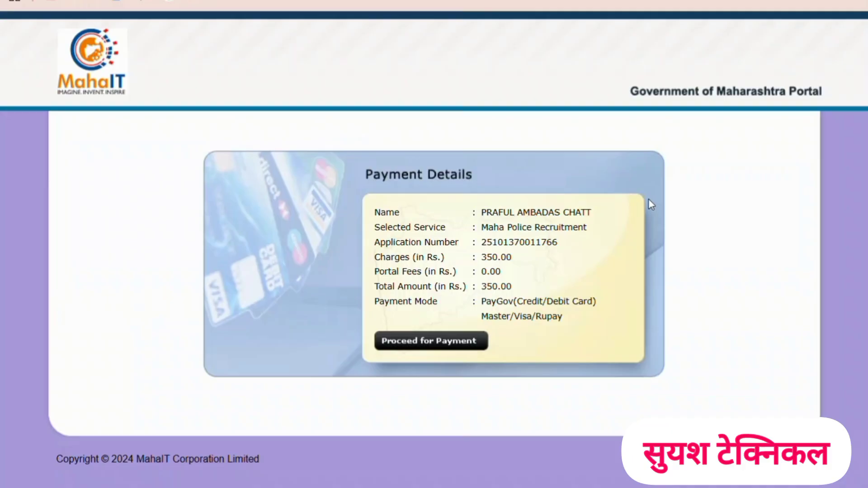
left_click(420, 351)
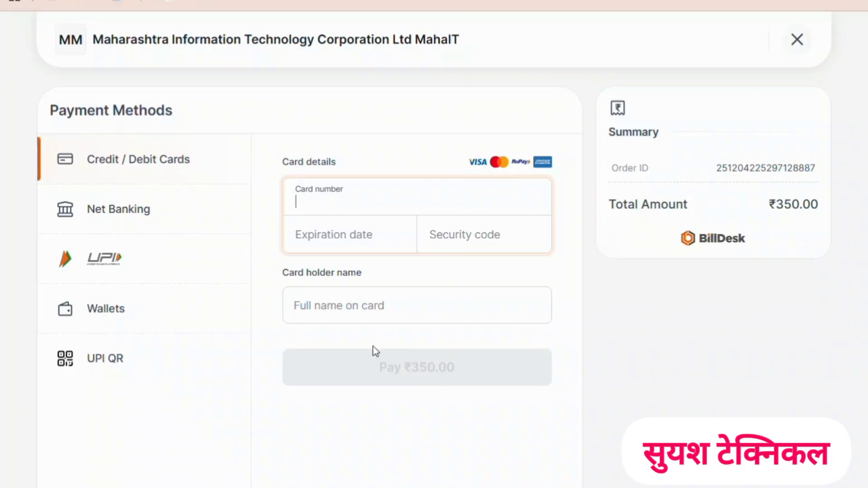
left_click(124, 365)
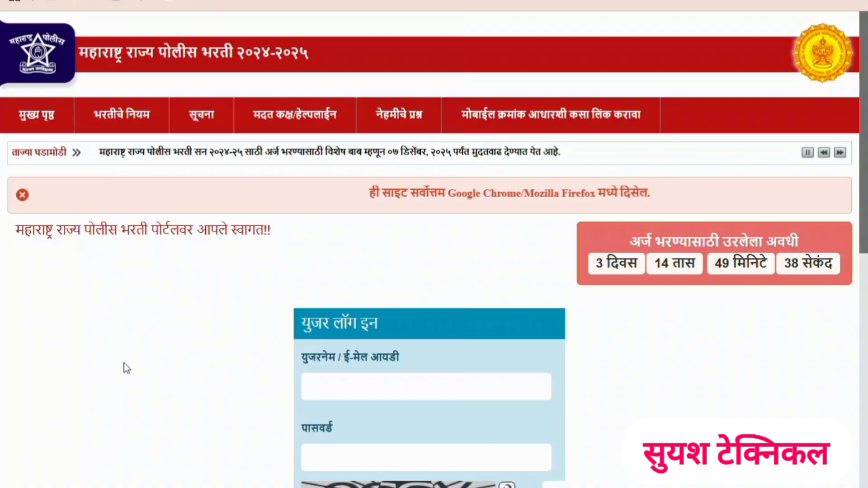
- Log in to the recruitment portal with the applicant's e-mail address, account password and displayed captcha code
left_click(348, 385)
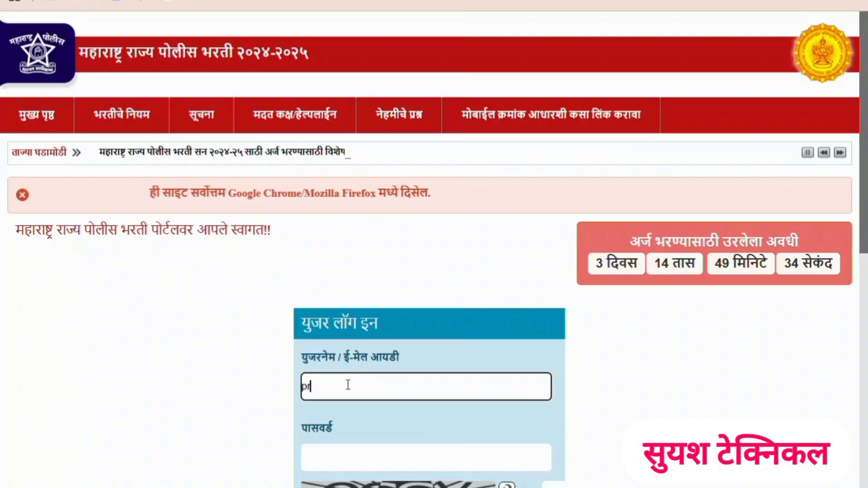
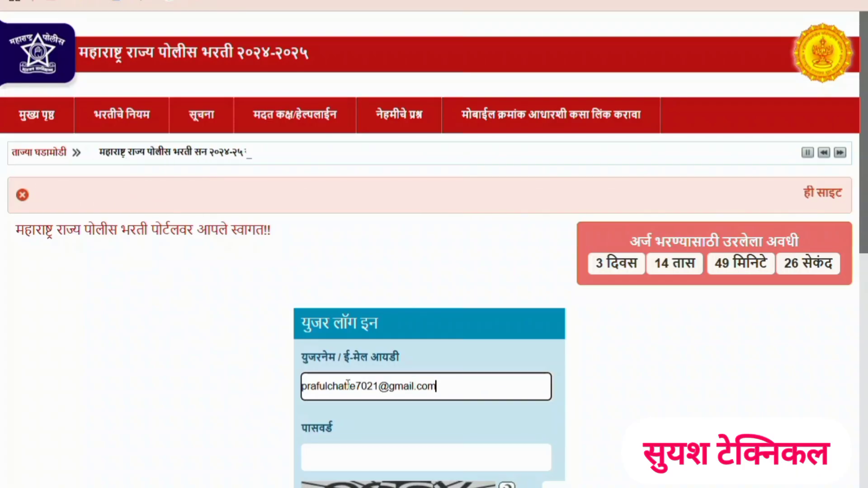
left_click(330, 460)
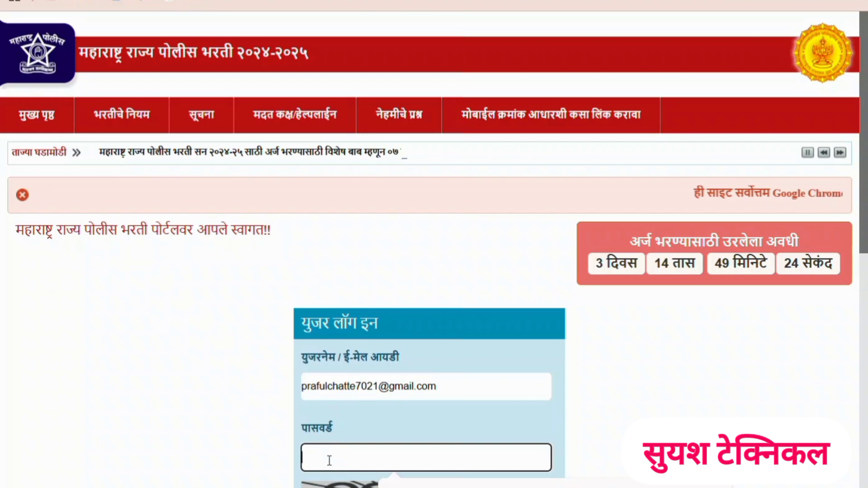
type("•")
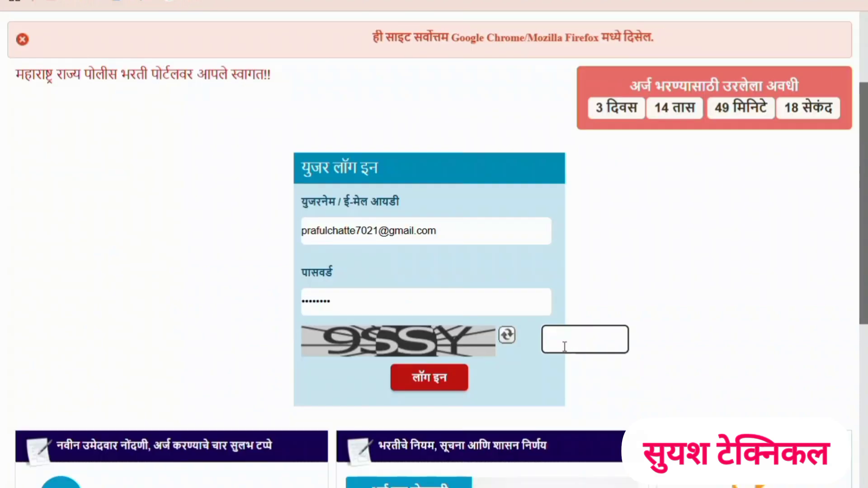
type("9S")
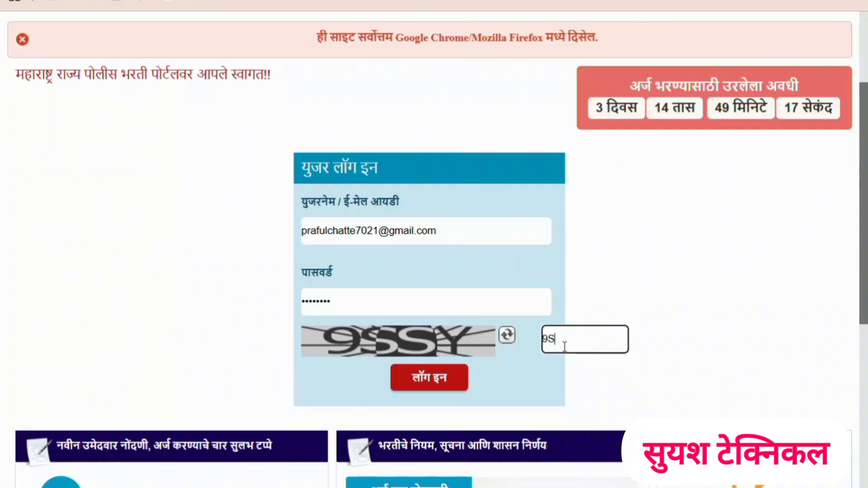
type("SY")
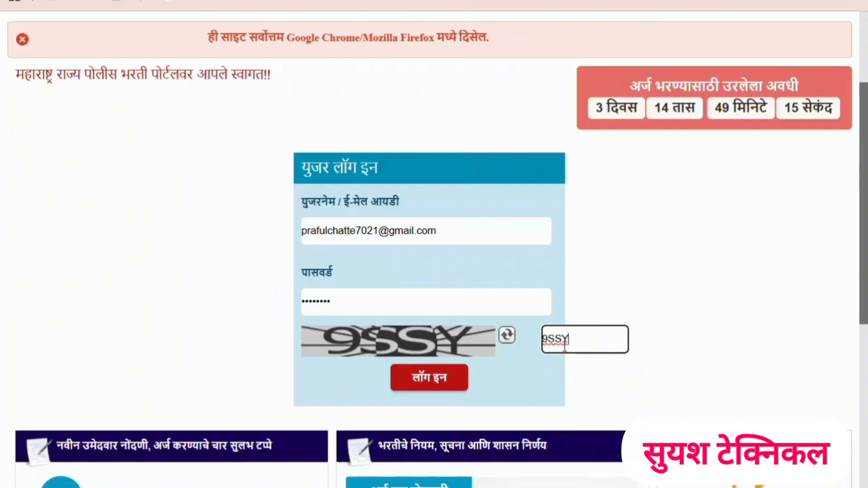
left_click(419, 379)
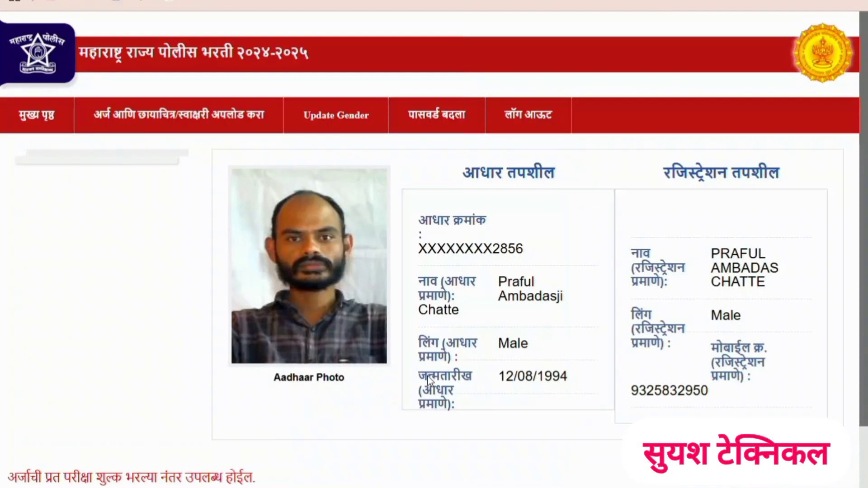
- Open the printable application form for the paid Police application using its prefilled token number
scroll(430, 380, "down", 2)
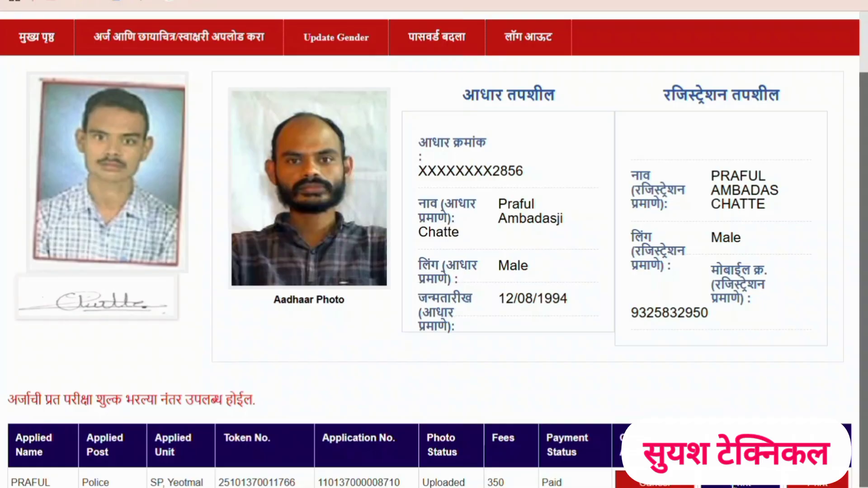
left_click(735, 486)
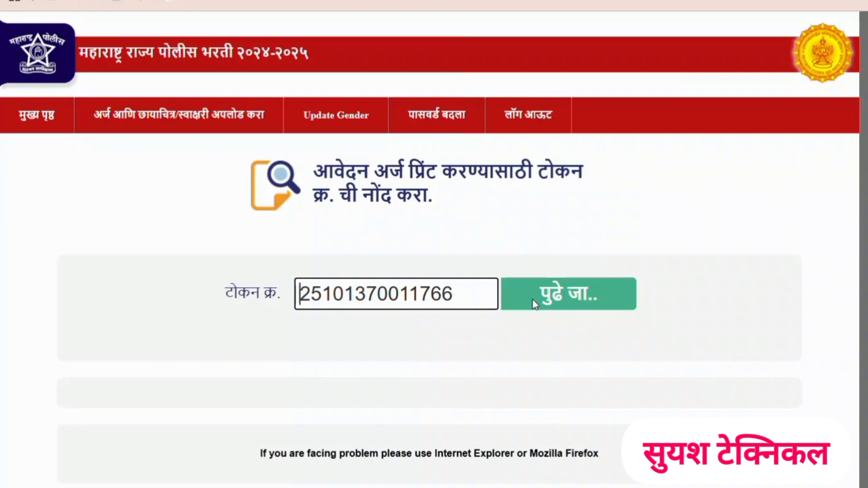
left_click(533, 300)
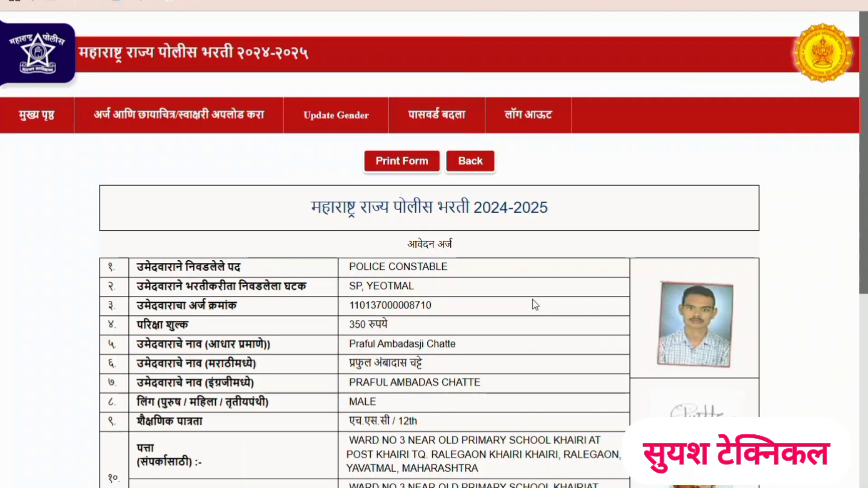
- Review the completed application form, checking the post, unit, personal details, photo, signature and declaration
scroll(536, 304, "down", 3)
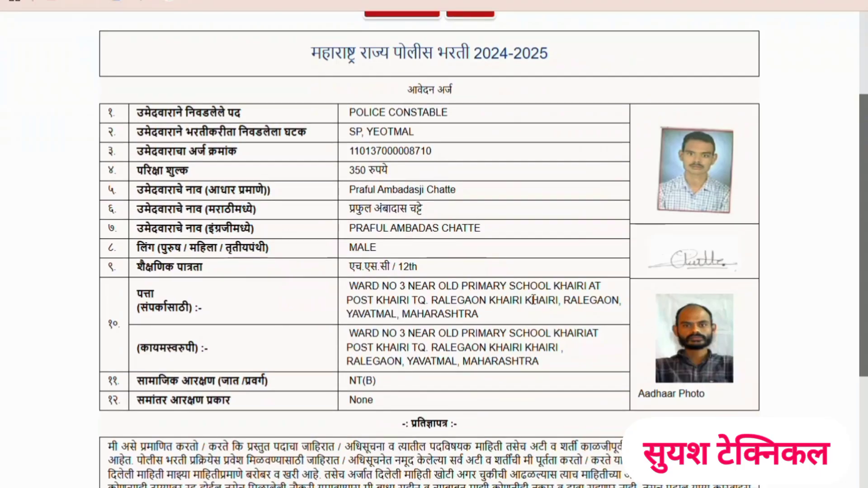
scroll(535, 302, "up", 2)
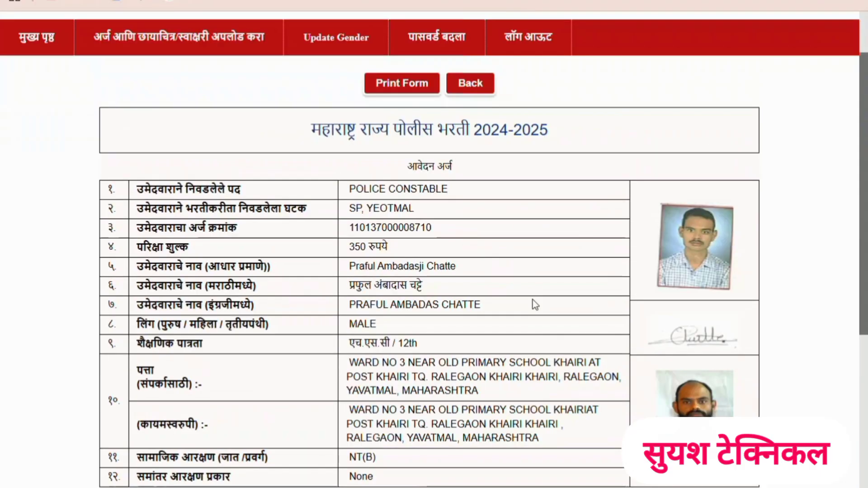
scroll(536, 305, "down", 1)
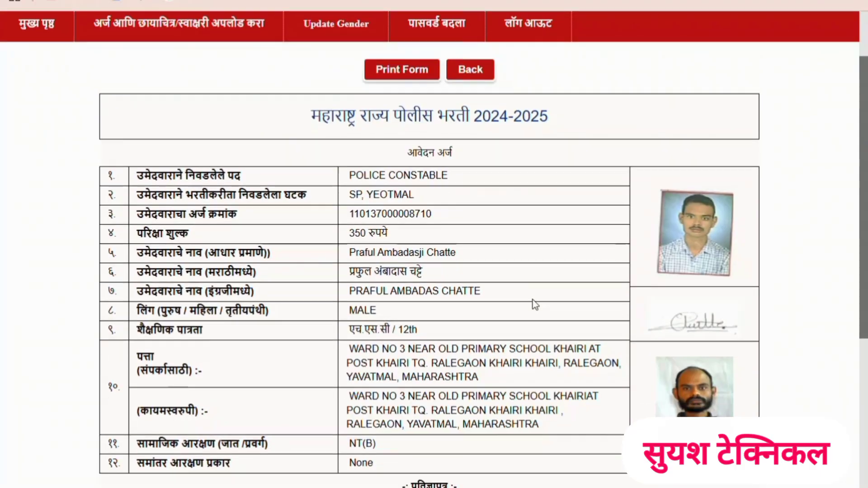
scroll(536, 305, "down", 2)
scroll(535, 305, "up", 2)
scroll(535, 305, "down", 2)
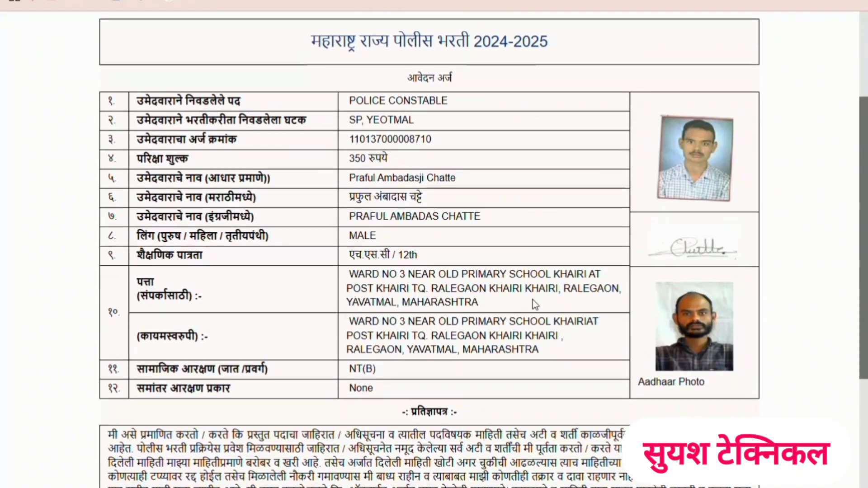
scroll(535, 305, "down", 8)
scroll(536, 305, "up", 10)
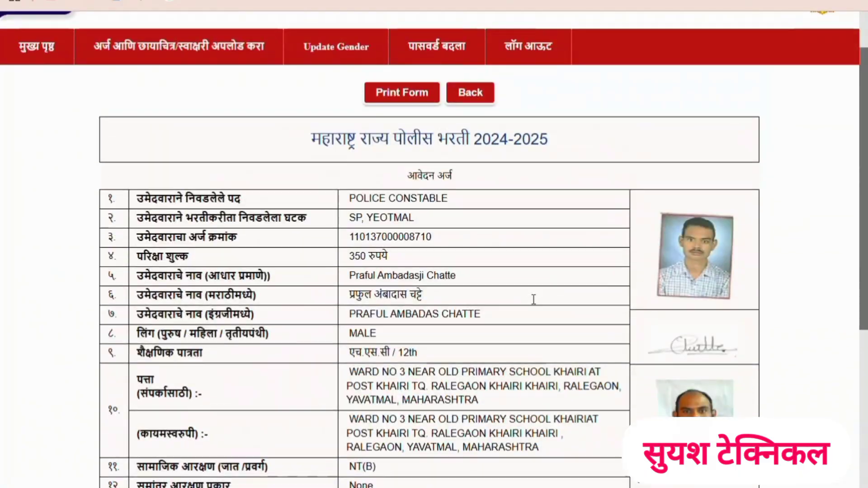
scroll(534, 300, "up", 2)
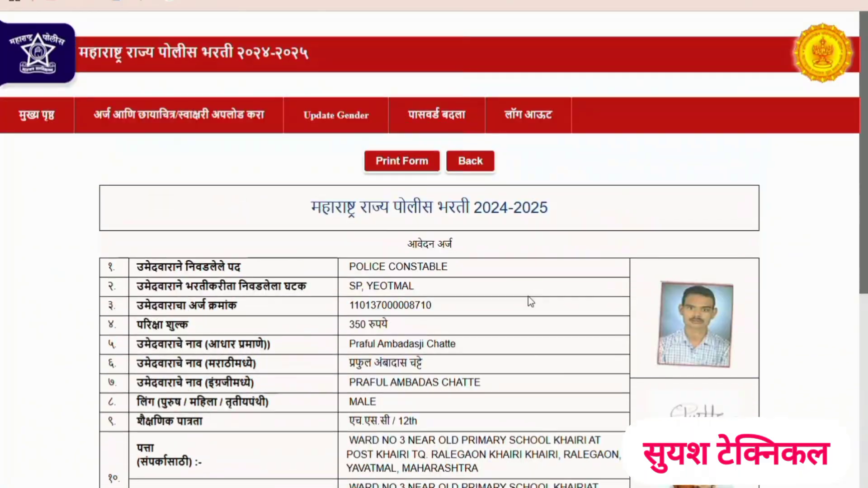
- Print the application form to PDF and save it in the Downloads folder as "my application"
left_click(398, 167)
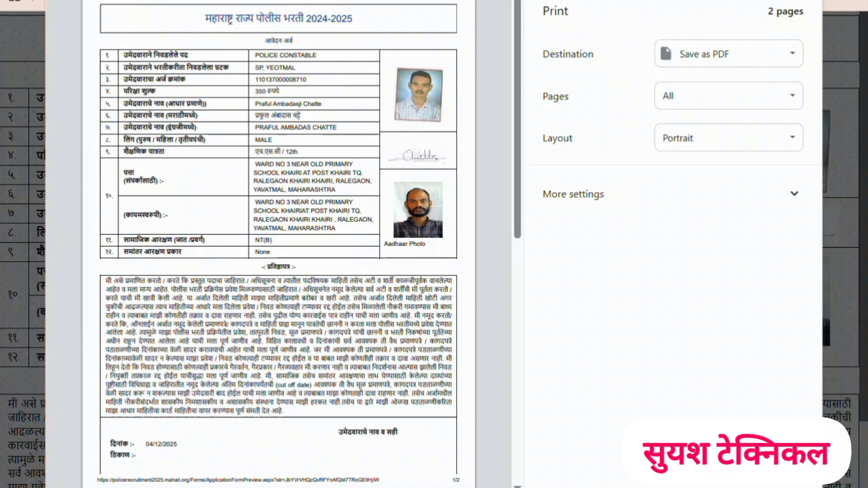
key("Return")
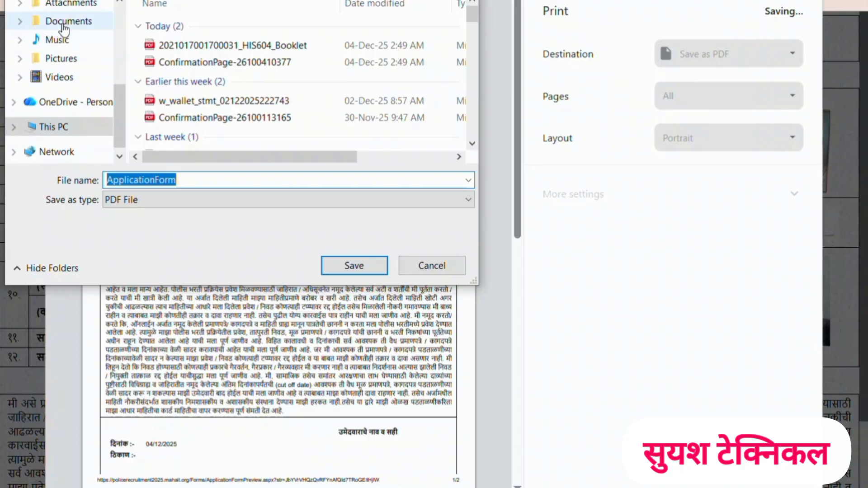
left_click(65, 22)
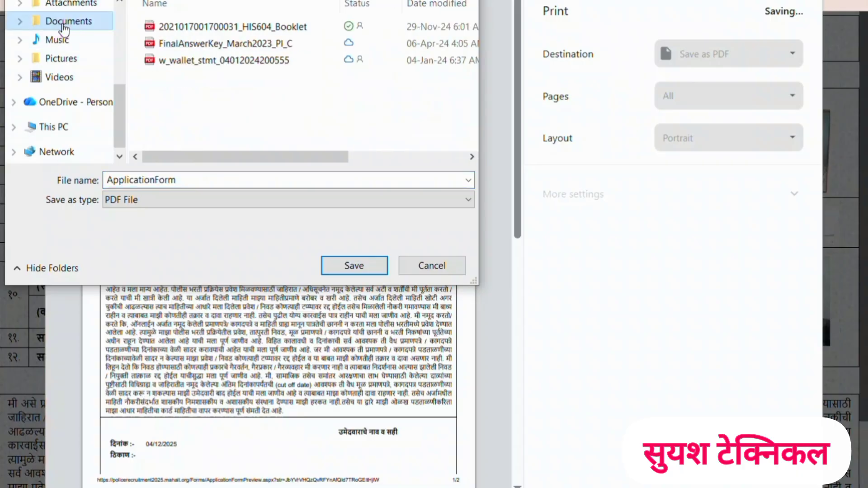
scroll(66, 34, "up", 4)
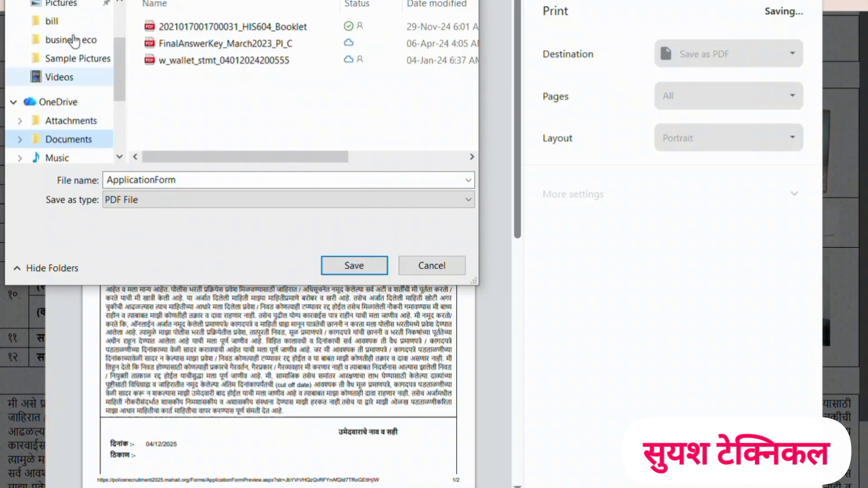
scroll(75, 42, "up", 2)
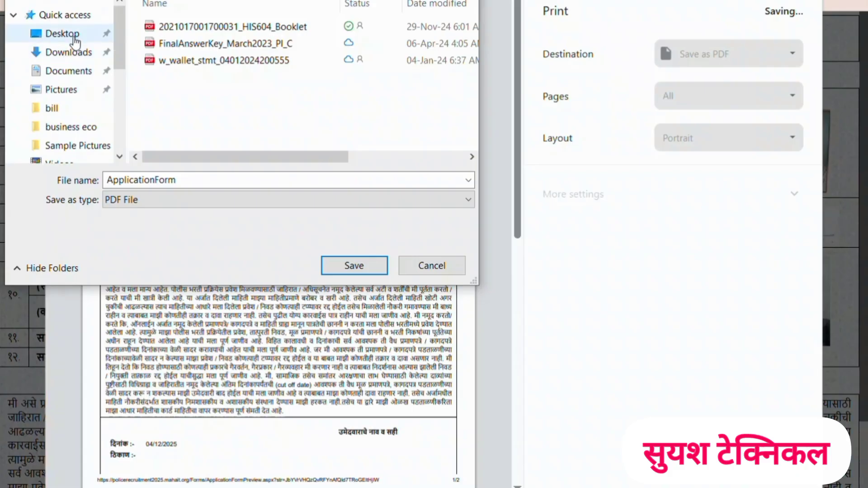
left_click(68, 52)
double_click(138, 181)
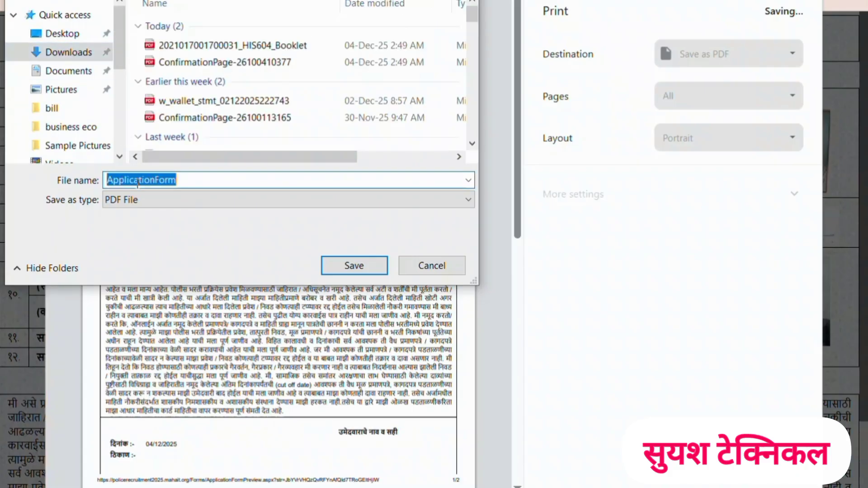
type("my")
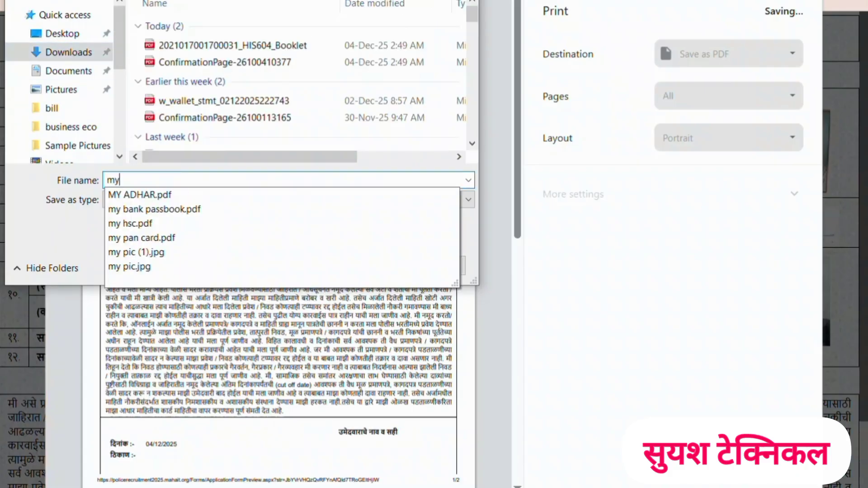
type(" application")
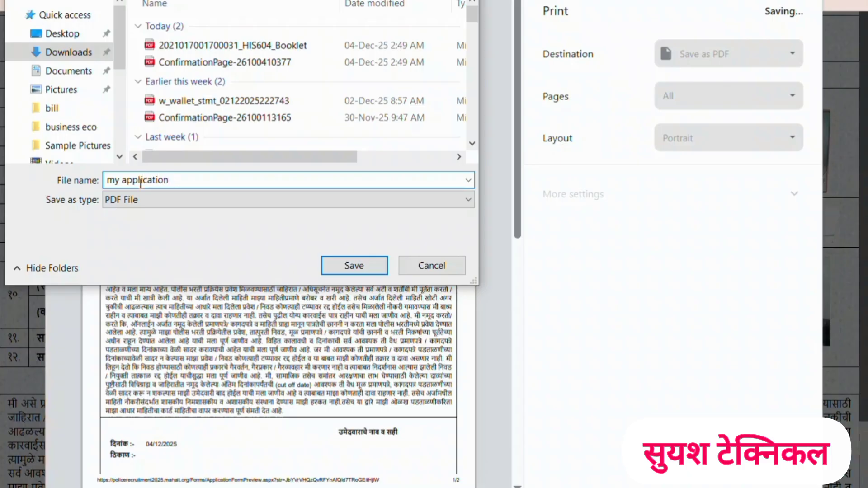
left_click(338, 264)
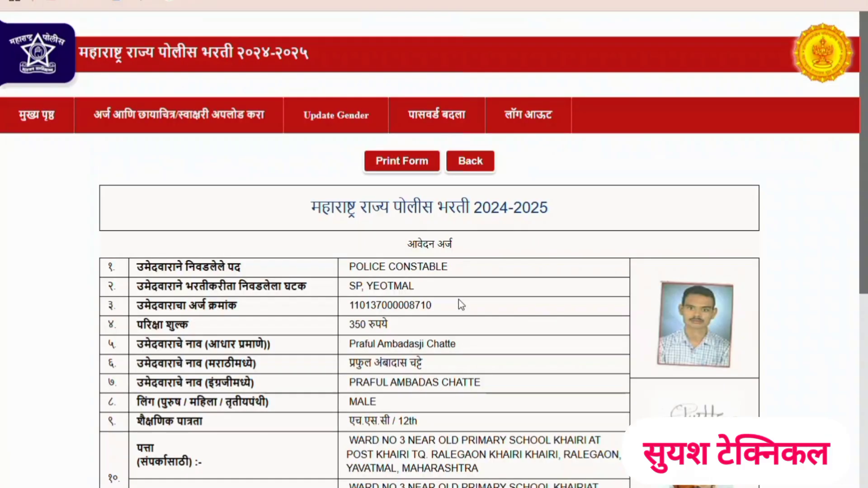